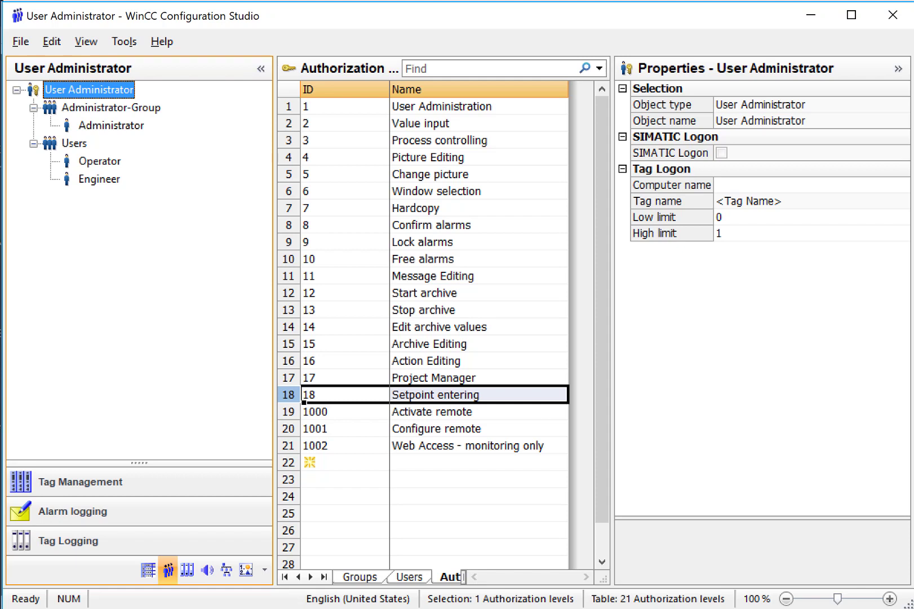
# Step: Select the Users group and view the Operator user's enabled authorizations
pyautogui.click(82, 146)
pyautogui.click(102, 162)
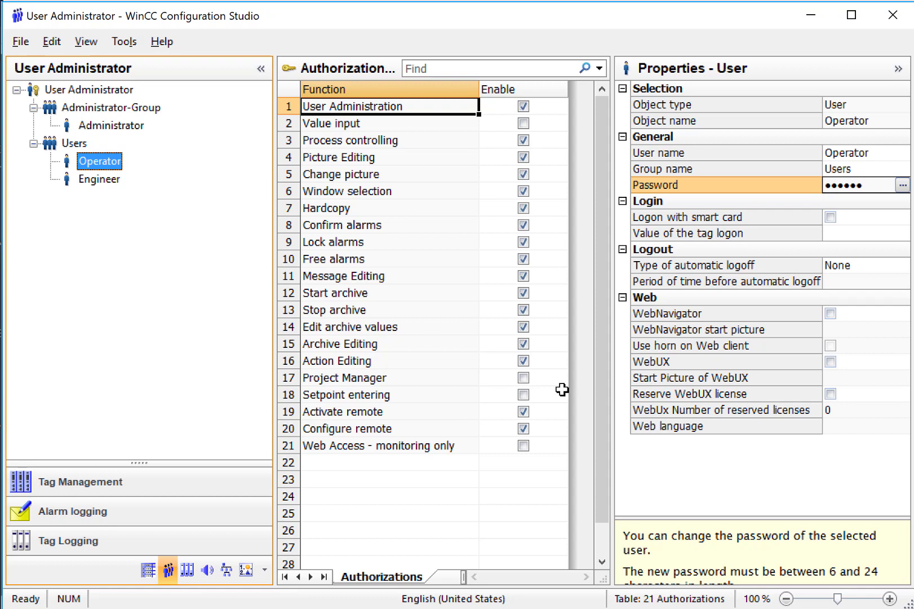
# Step: Check Engineer's authorizations, then log on to Runtime as Operator via Ctrl+L
pyautogui.click(92, 180)
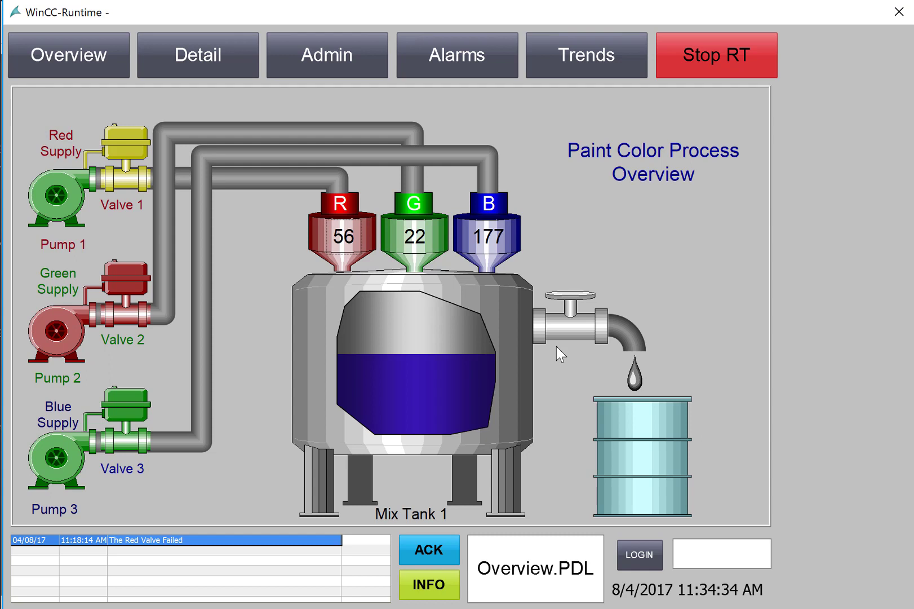
pyautogui.hotkey('ctrl', 'l')
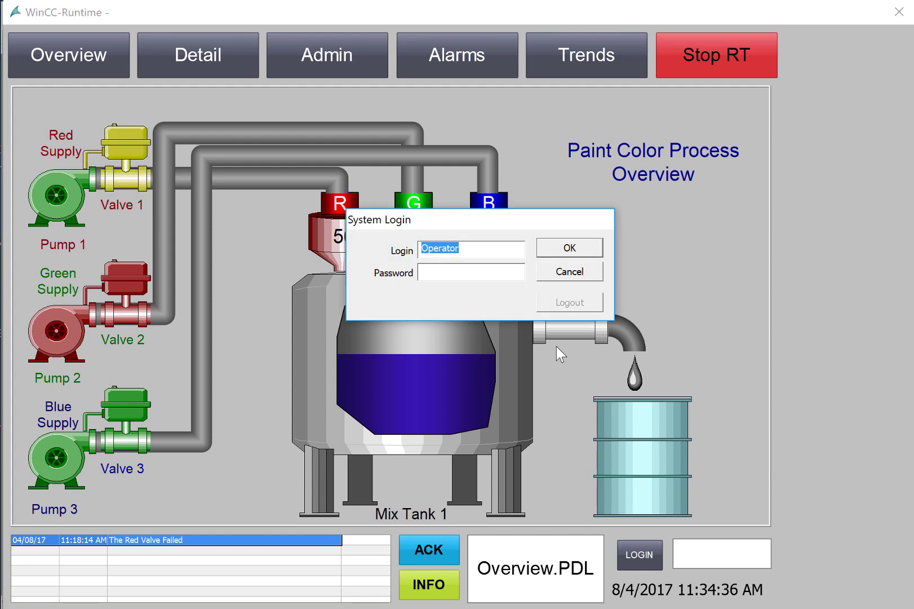
pyautogui.press('Tab')
pyautogui.press('Return')
# Step: Switch screens, try changing the red tank value 56, and dismiss the no-authorization message
pyautogui.click(343, 62)
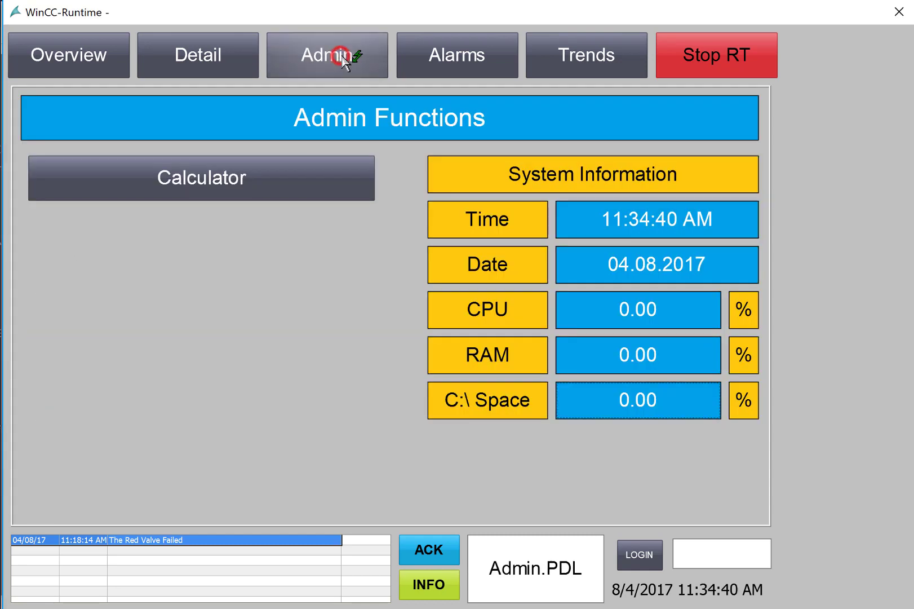
pyautogui.click(167, 61)
pyautogui.click(102, 56)
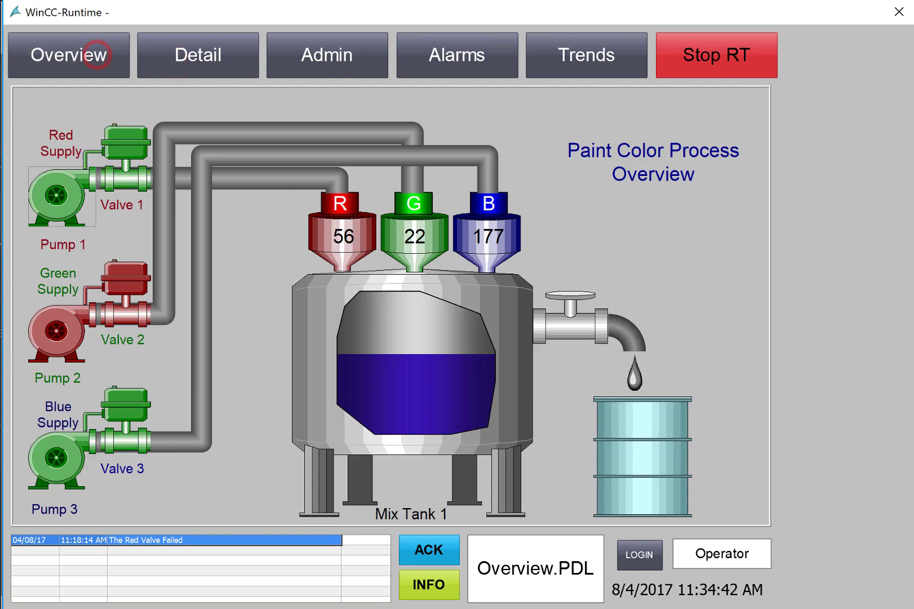
pyautogui.click(337, 241)
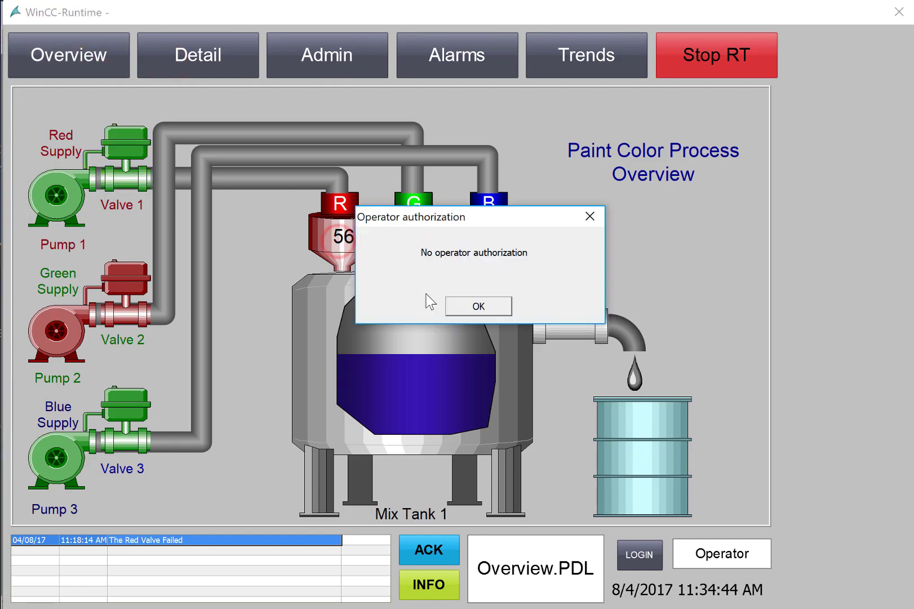
pyautogui.click(457, 305)
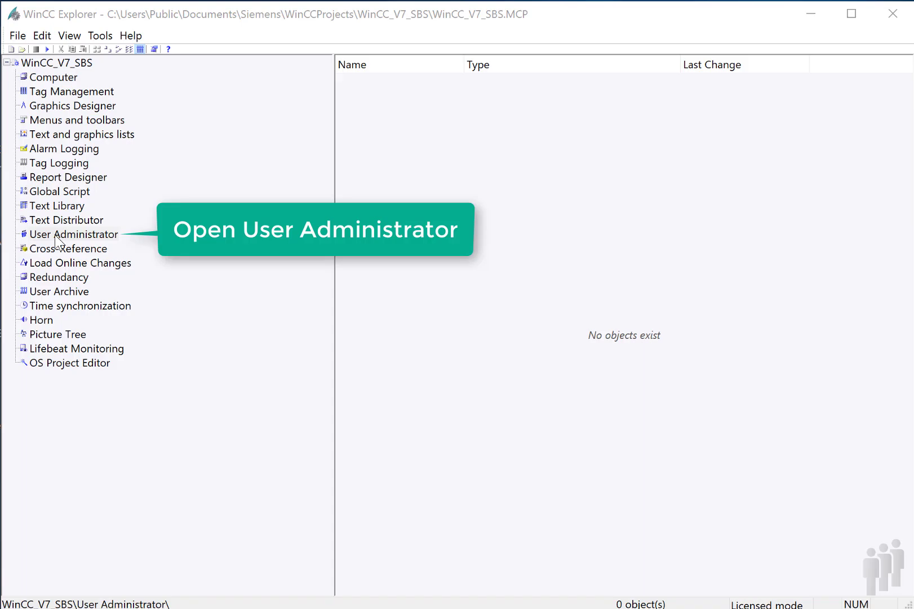
# Step: Open User Administrator from the WinCC Explorer project tree
pyautogui.click(55, 235)
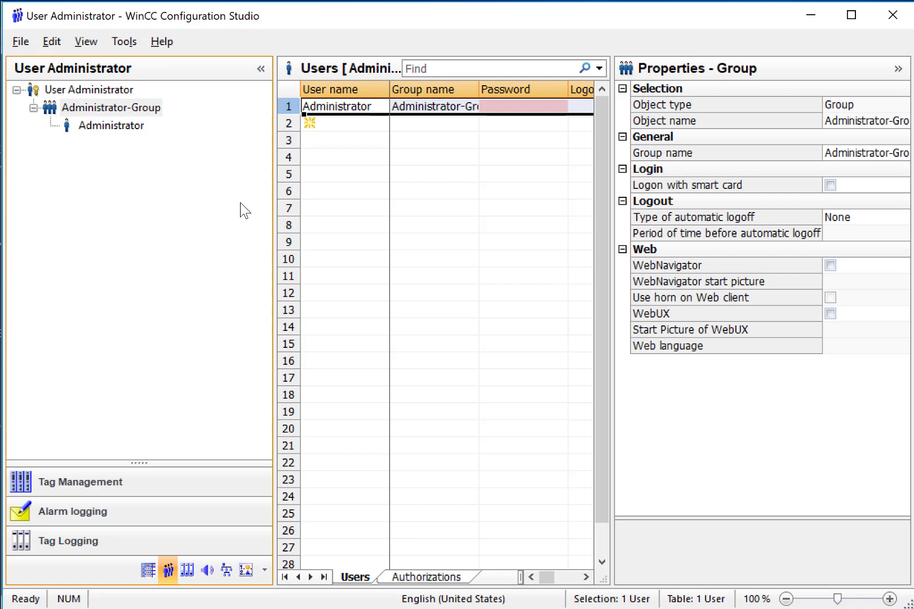
# Step: Browse the groups and users lists, then show the authorization levels list
pyautogui.click(110, 91)
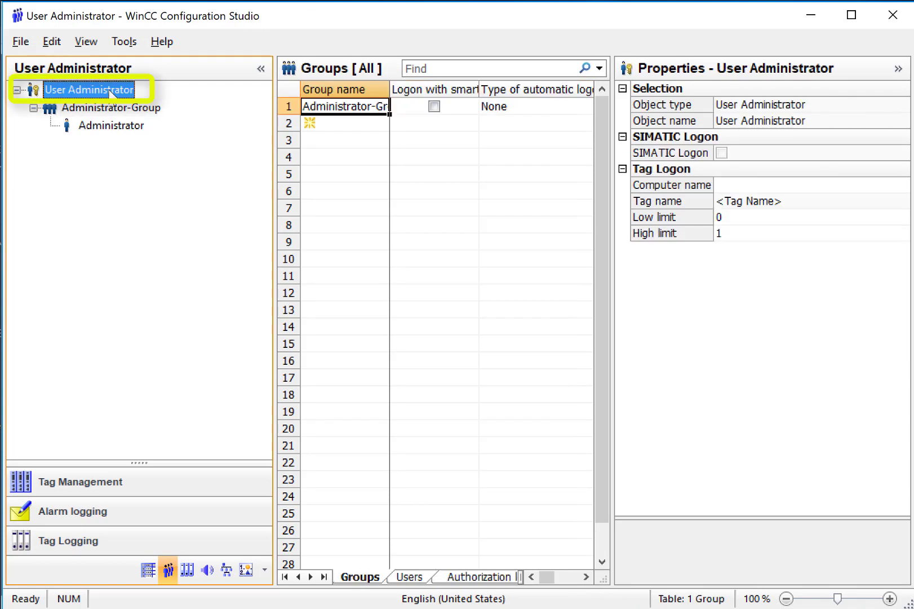
pyautogui.click(521, 576)
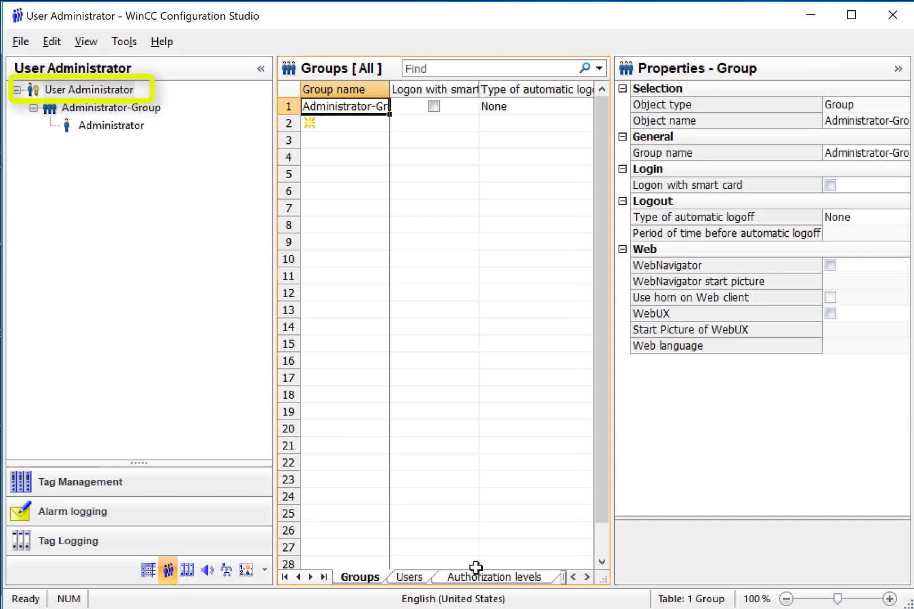
pyautogui.click(86, 198)
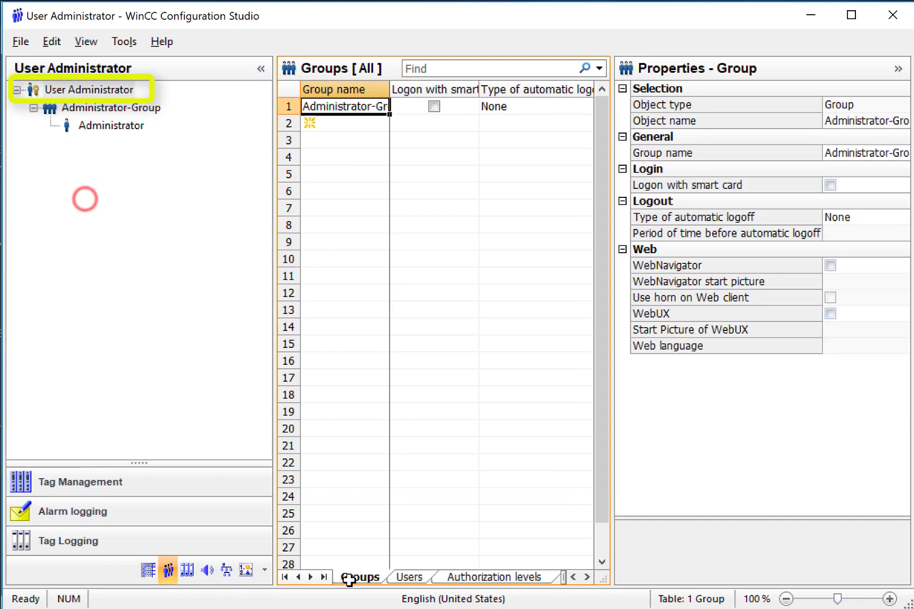
pyautogui.click(409, 576)
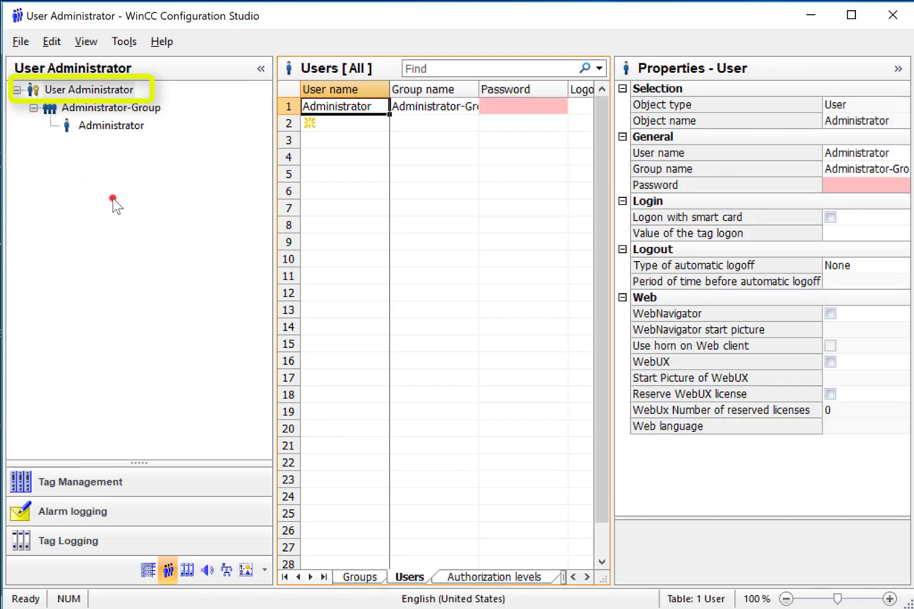
pyautogui.click(455, 576)
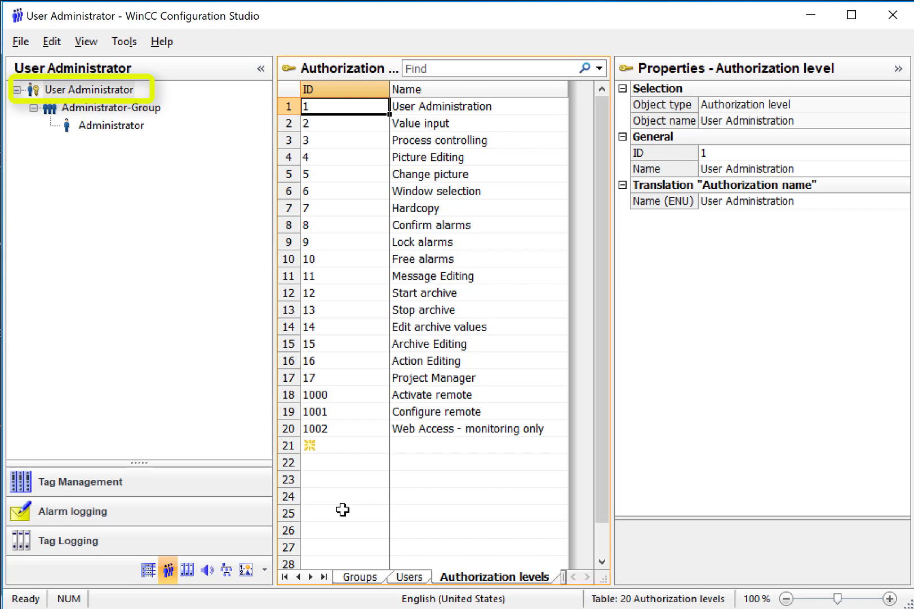
# Step: Enter authorization level ID 18 with the name 'Setpoint entering' in the empty row
pyautogui.click(362, 445)
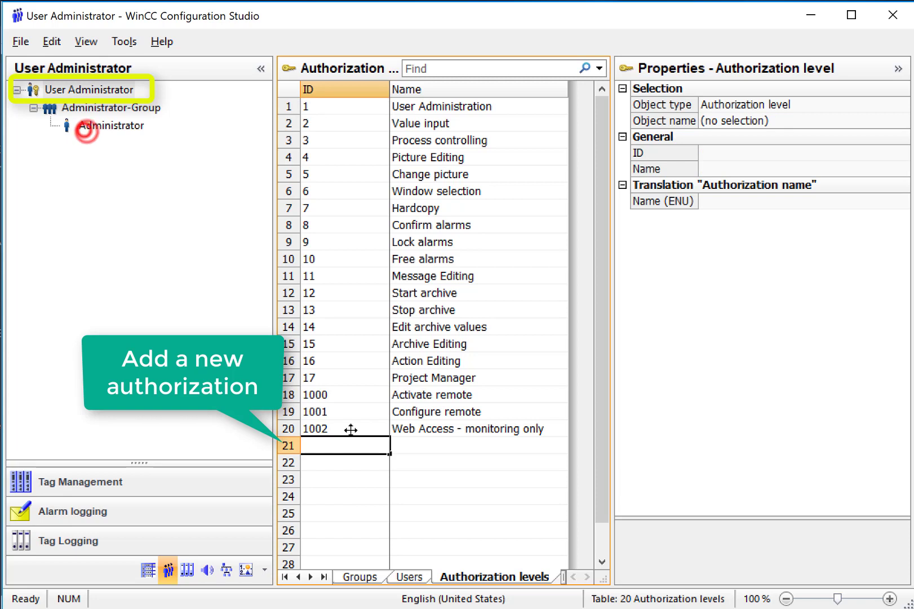
pyautogui.write('18')
pyautogui.click(420, 445)
pyautogui.write('Setp')
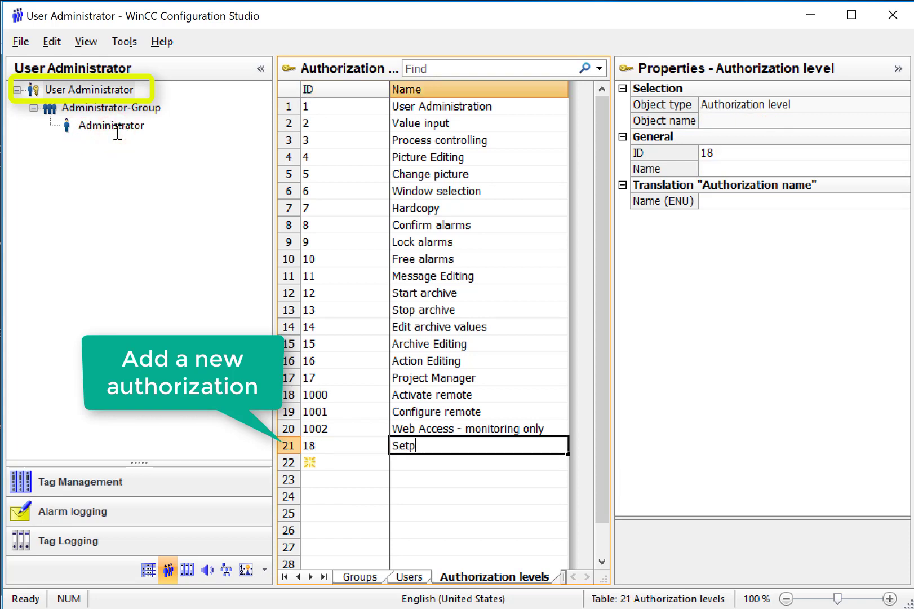
pyautogui.write('oint enterin')
pyautogui.write('g')
pyautogui.press('Return')
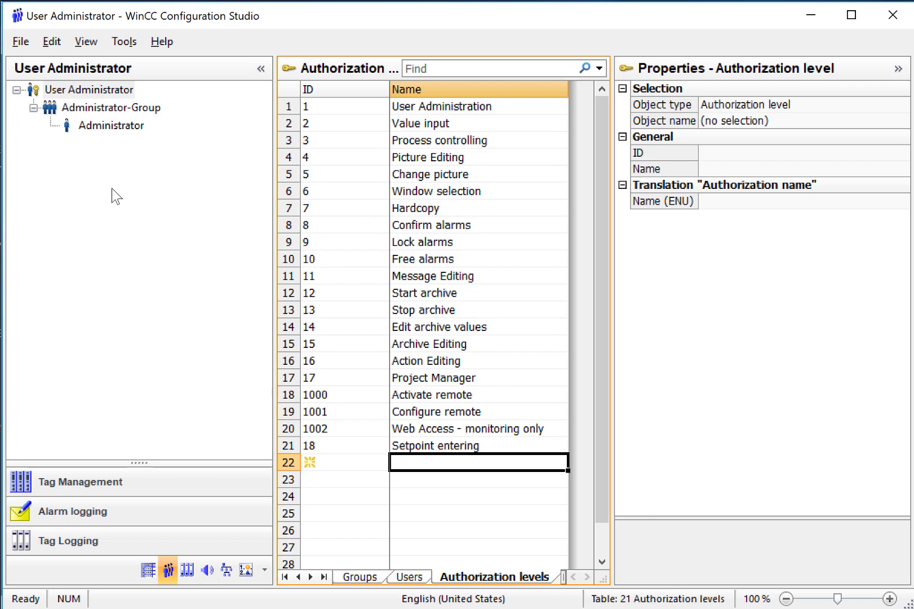
# Step: Create a new user group named Users
pyautogui.click(68, 90)
pyautogui.rightClick(67, 92)
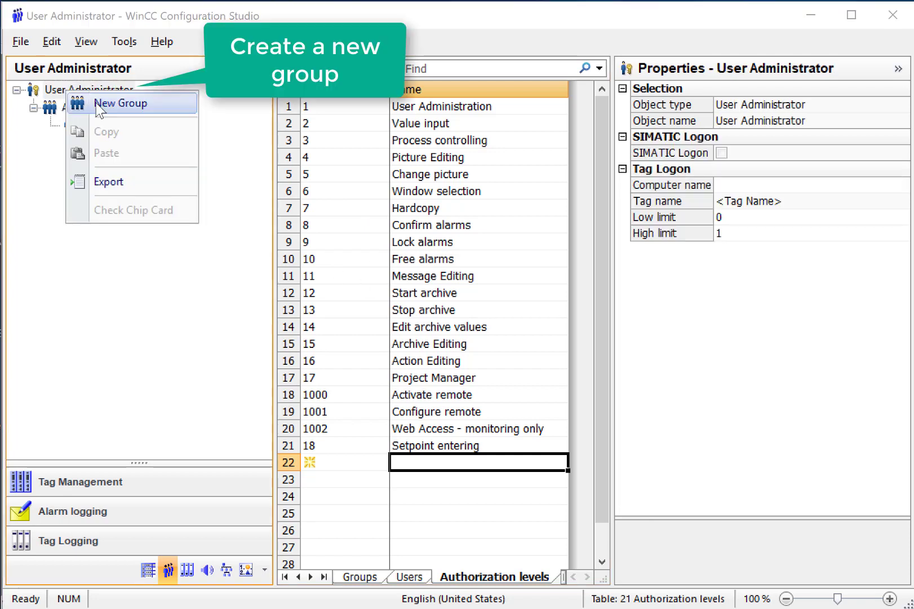
pyautogui.click(120, 103)
pyautogui.write('U')
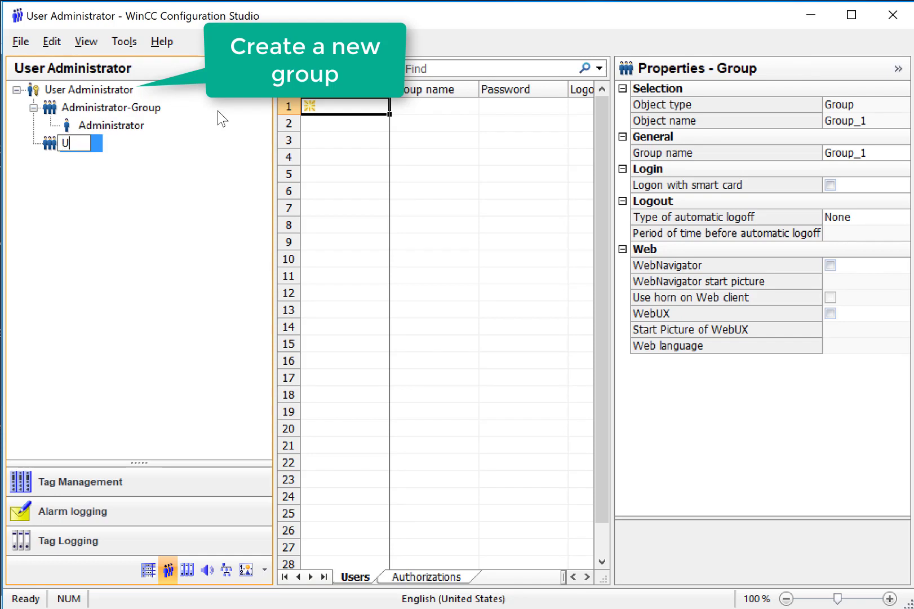
pyautogui.write('sers')
pyautogui.press('Return')
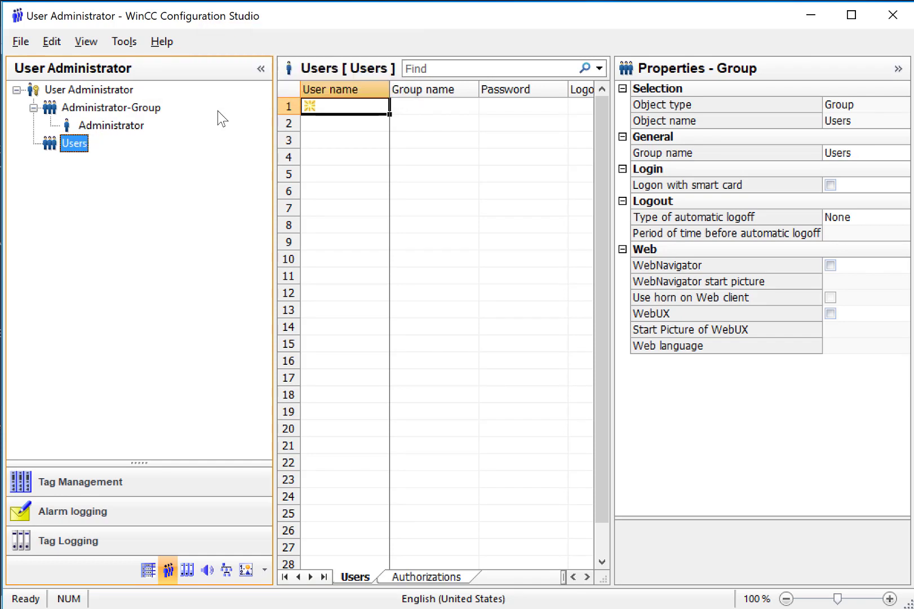
# Step: Enable all Users authorizations except Value input, Change picture, Confirm alarms, Project Manager, Web Access monitoring
pyautogui.click(431, 577)
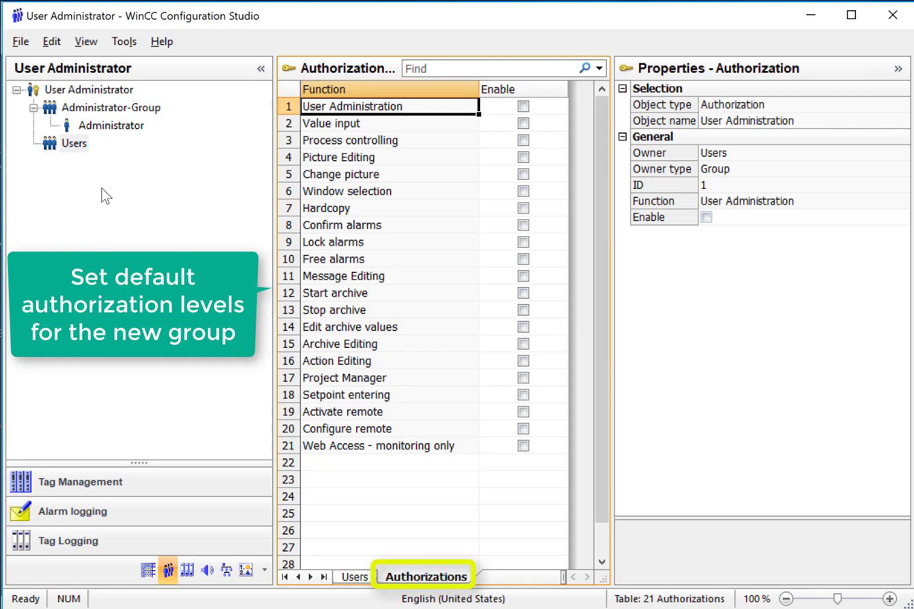
pyautogui.click(49, 148)
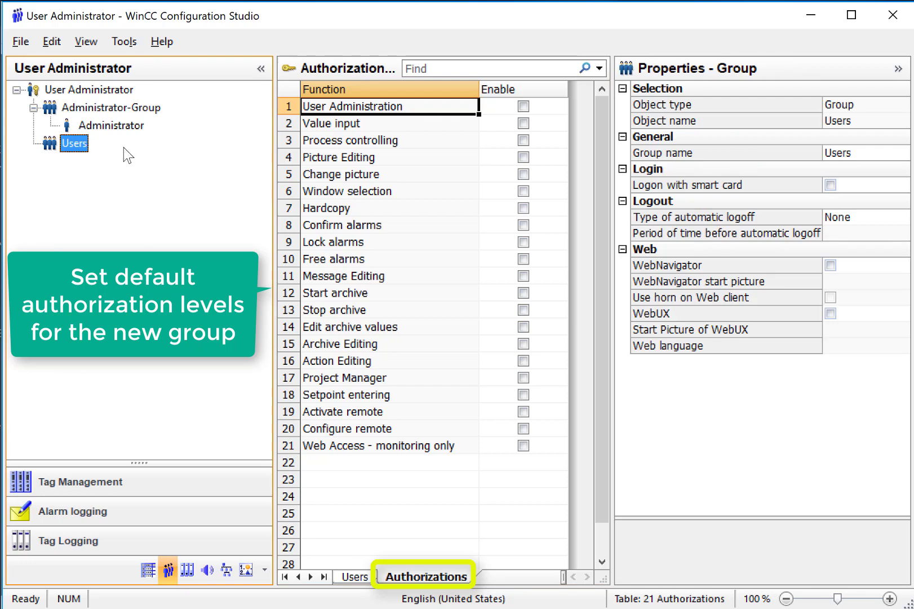
pyautogui.rightClick(546, 87)
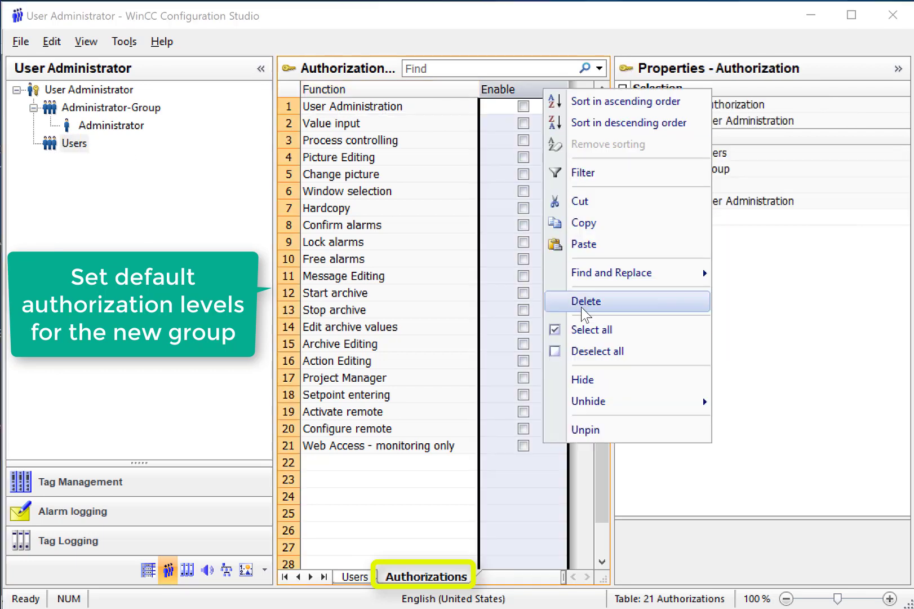
pyautogui.click(589, 329)
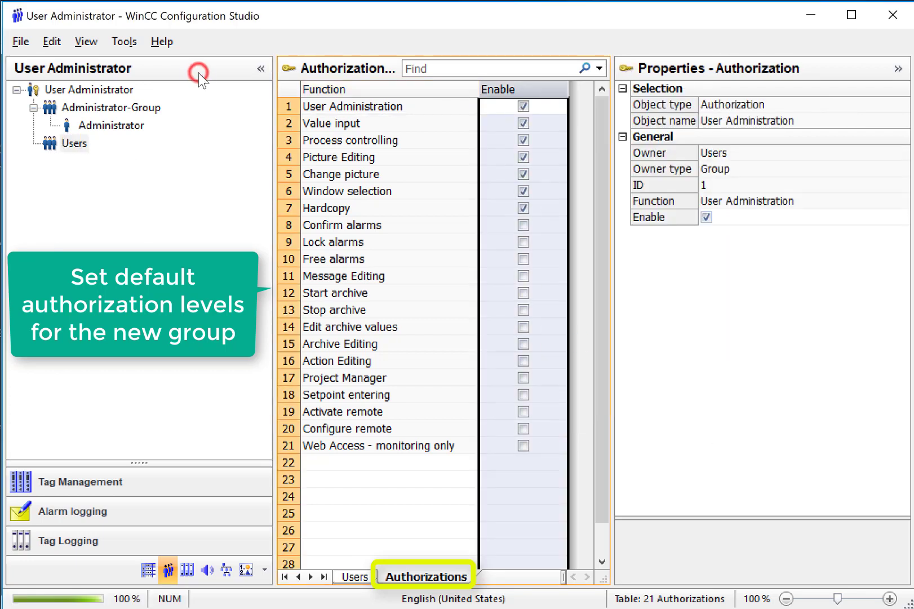
pyautogui.click(524, 446)
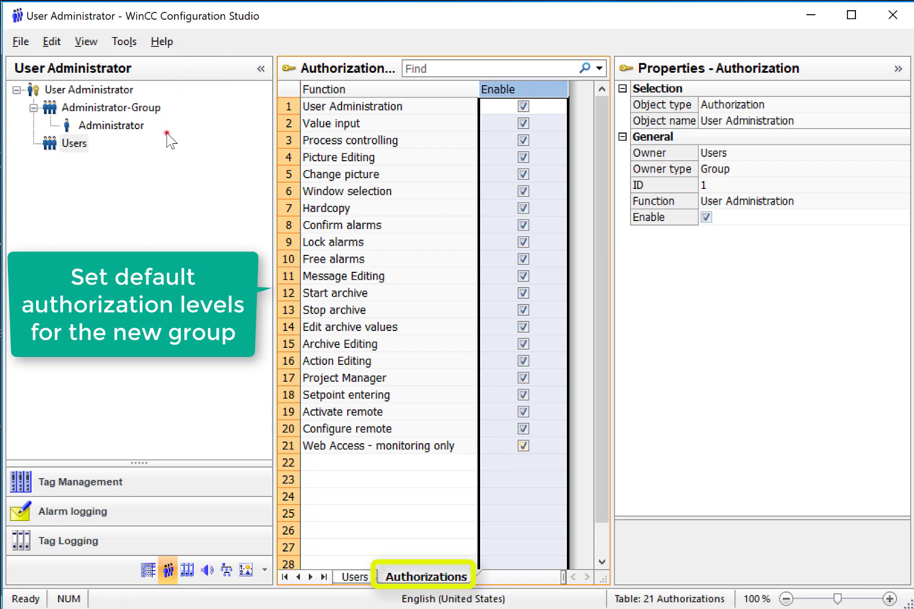
pyautogui.click(319, 128)
pyautogui.click(524, 123)
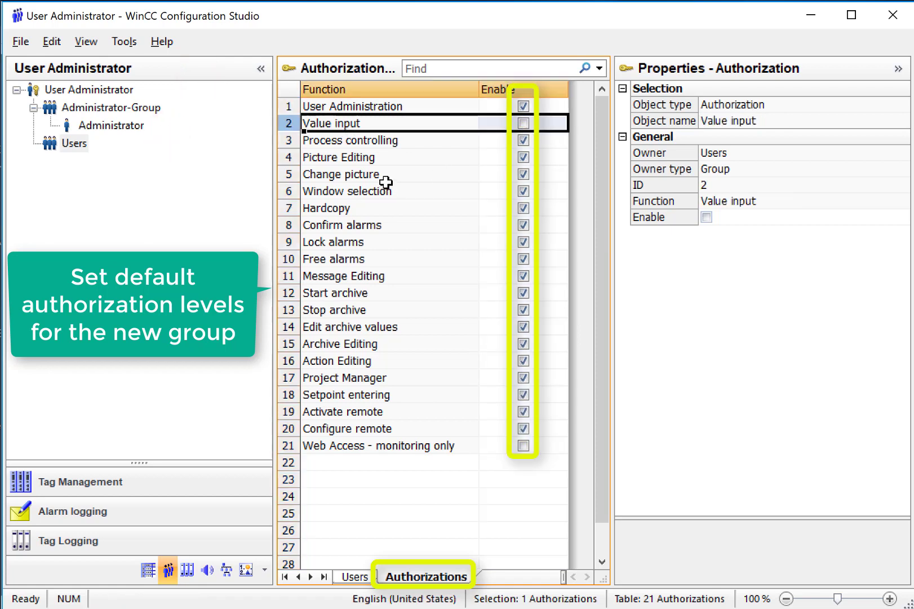
pyautogui.click(524, 174)
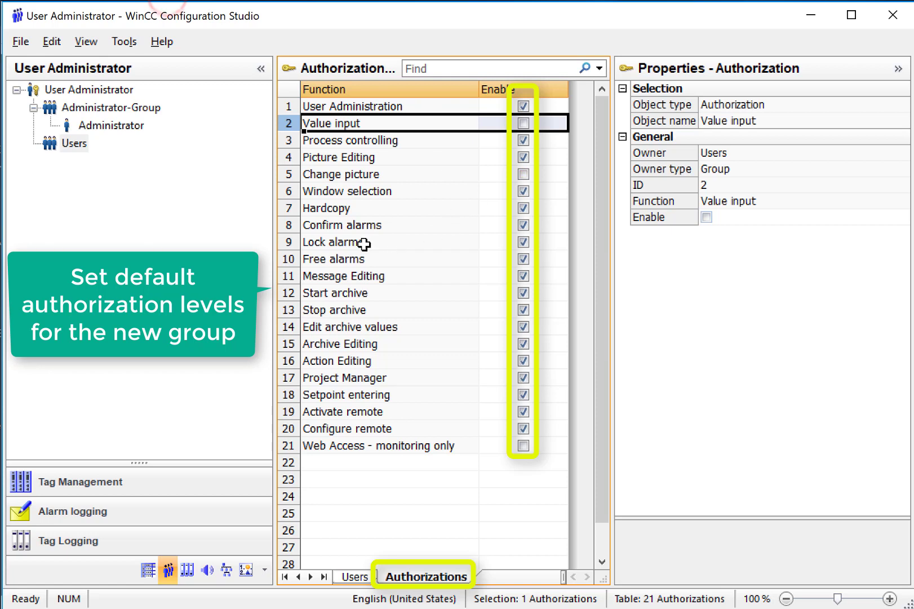
pyautogui.click(524, 226)
pyautogui.click(524, 377)
# Step: Add a new user named Operator to the Users group
pyautogui.click(73, 144)
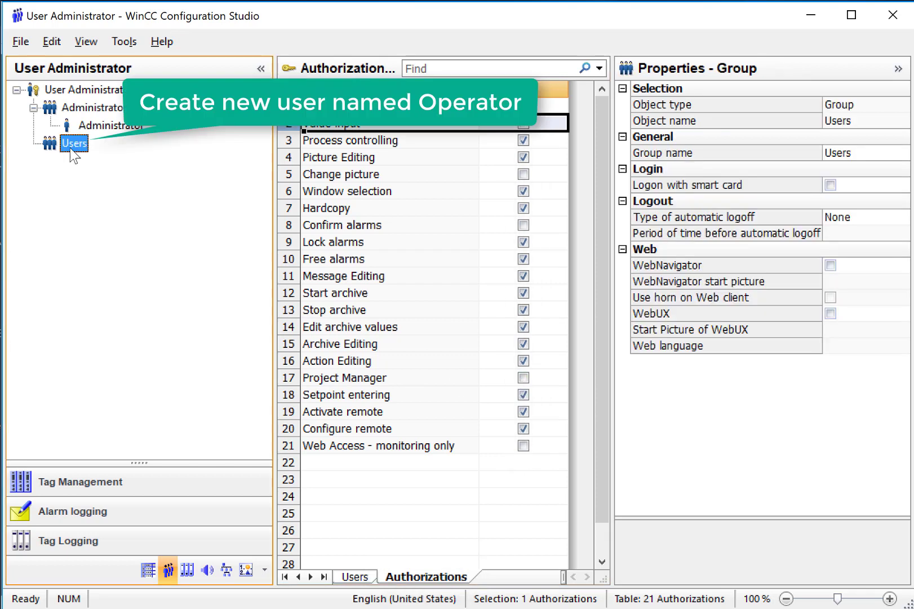
pyautogui.rightClick(76, 152)
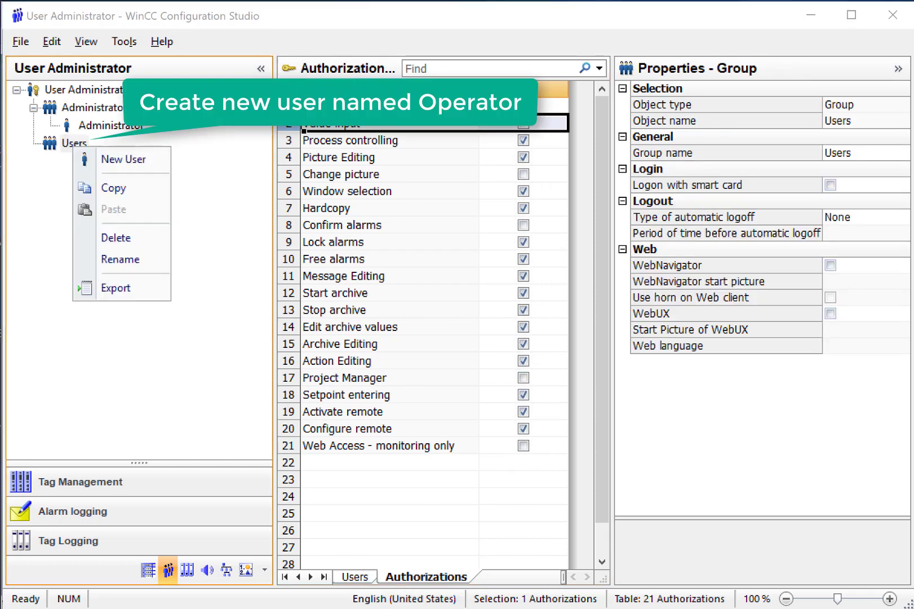
pyautogui.click(123, 159)
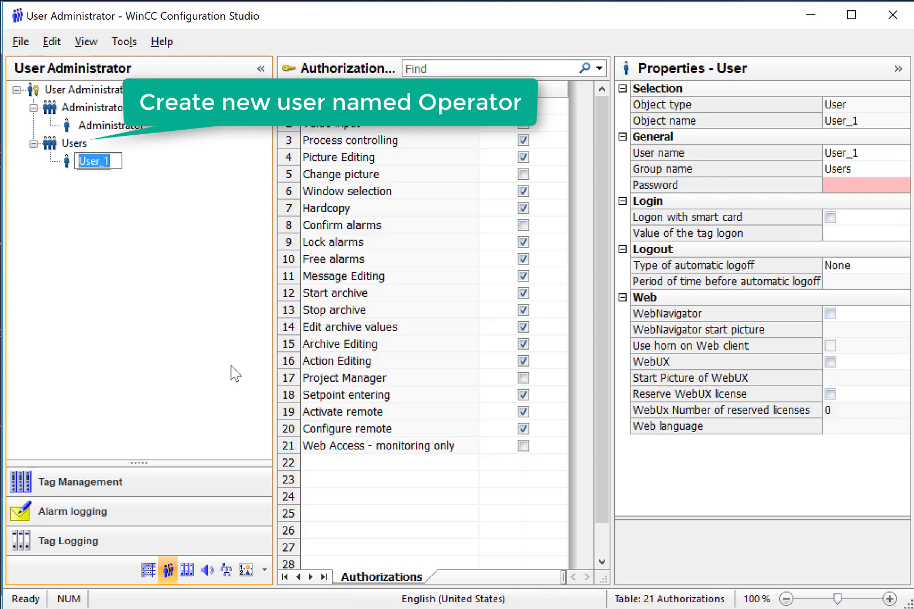
pyautogui.write('Operator')
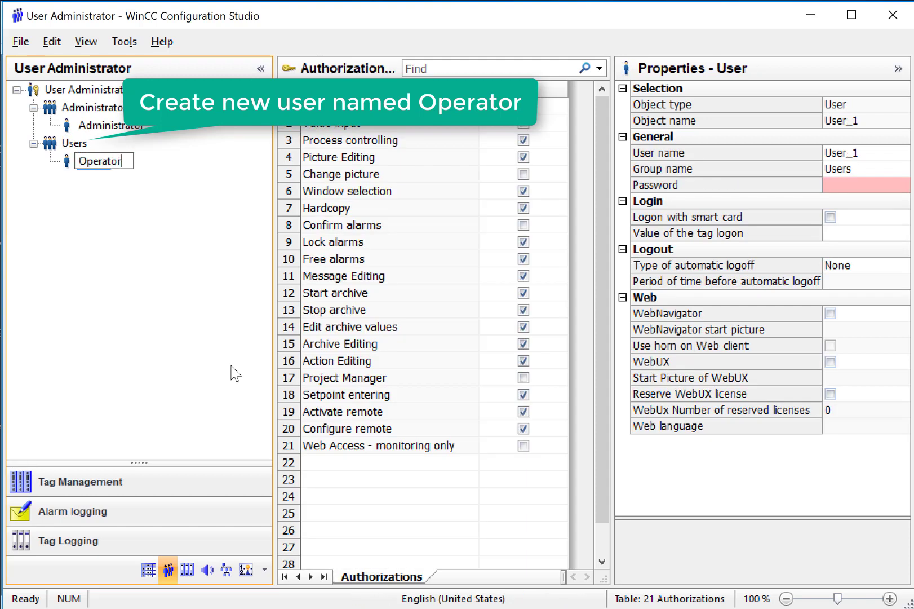
pyautogui.press('Return')
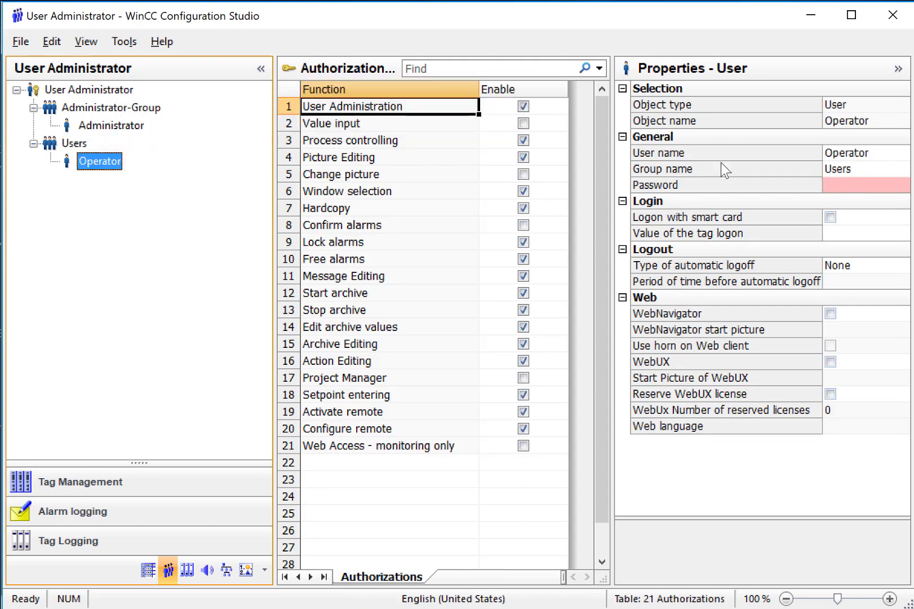
pyautogui.click(867, 186)
pyautogui.click(902, 185)
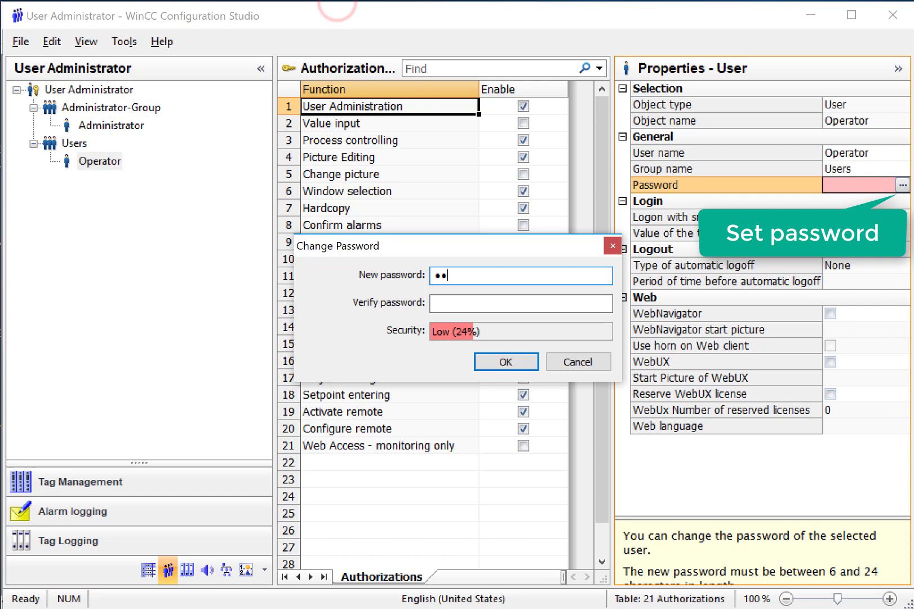
pyautogui.click(499, 303)
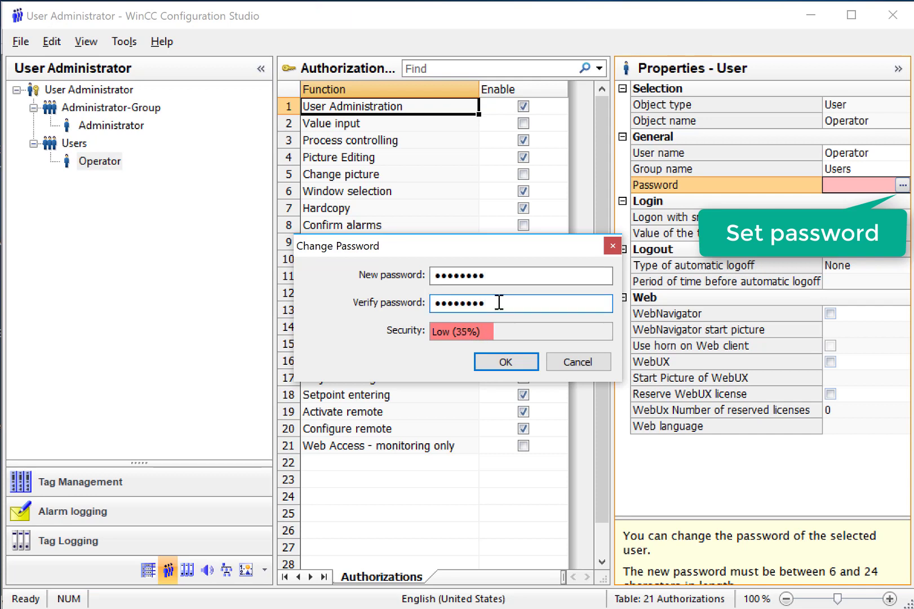
pyautogui.click(506, 361)
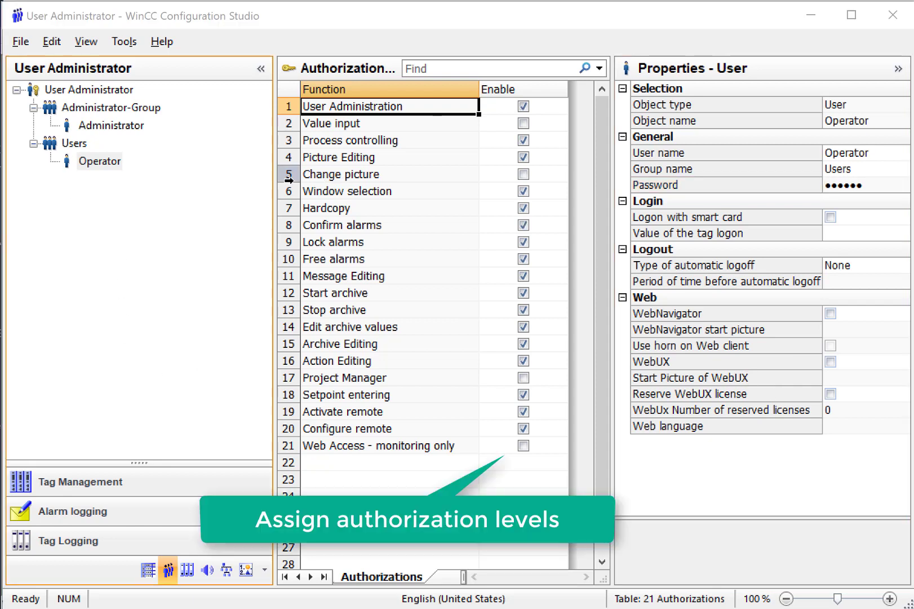
# Step: Enable Change picture and disable Setpoint entering for Operator
pyautogui.click(170, 3)
pyautogui.click(524, 174)
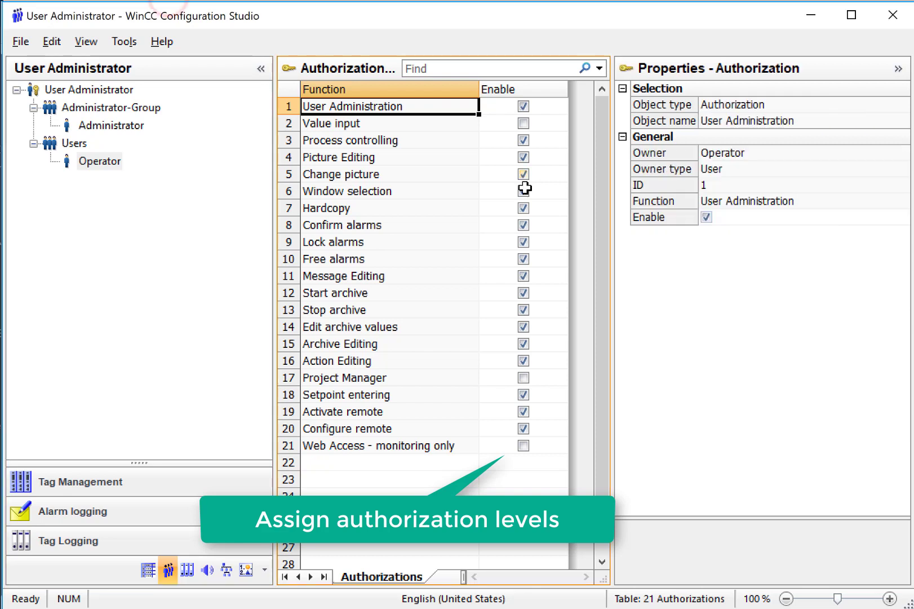
pyautogui.click(523, 395)
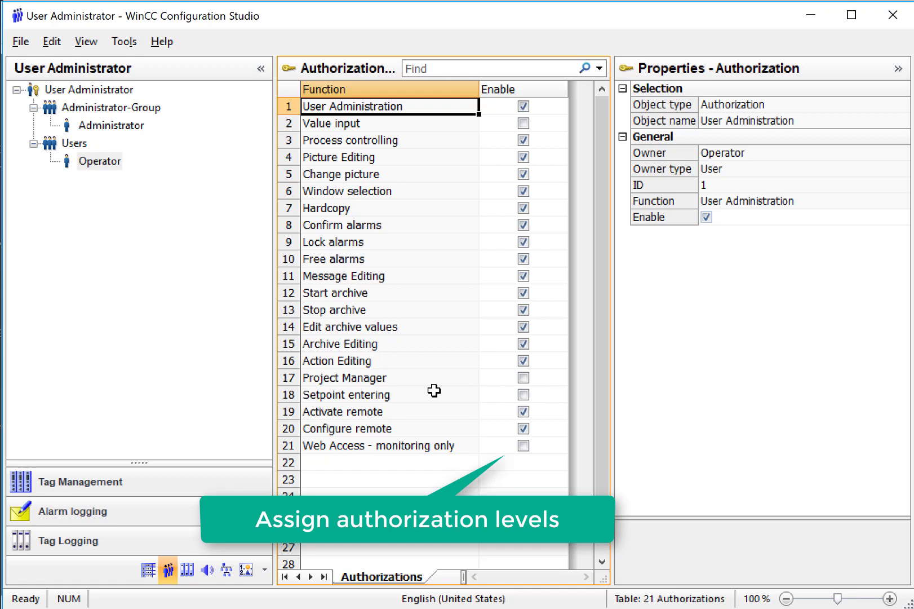
# Step: Add a new user named Engineer to the Users group
pyautogui.rightClick(79, 144)
pyautogui.click(110, 150)
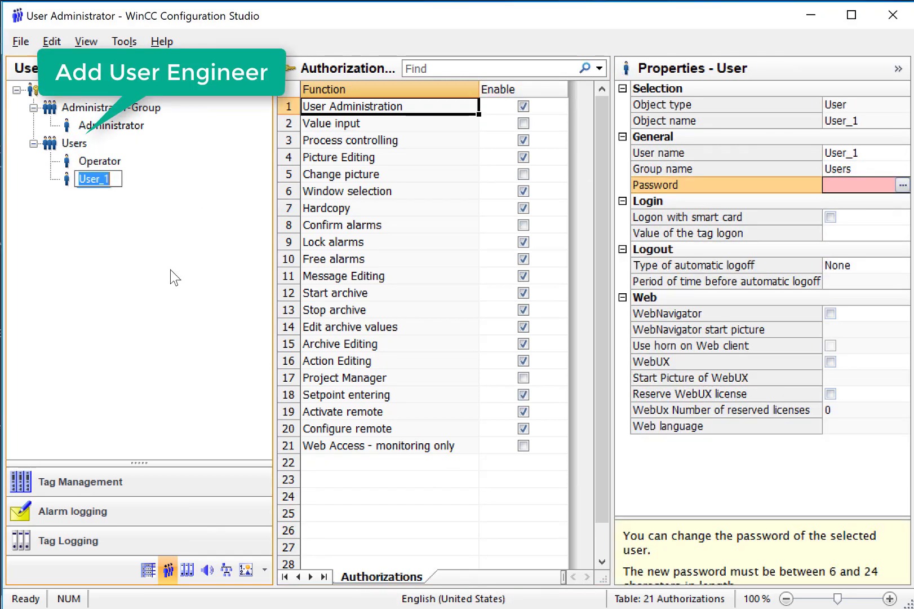
pyautogui.write('Engineer')
pyautogui.press('Return')
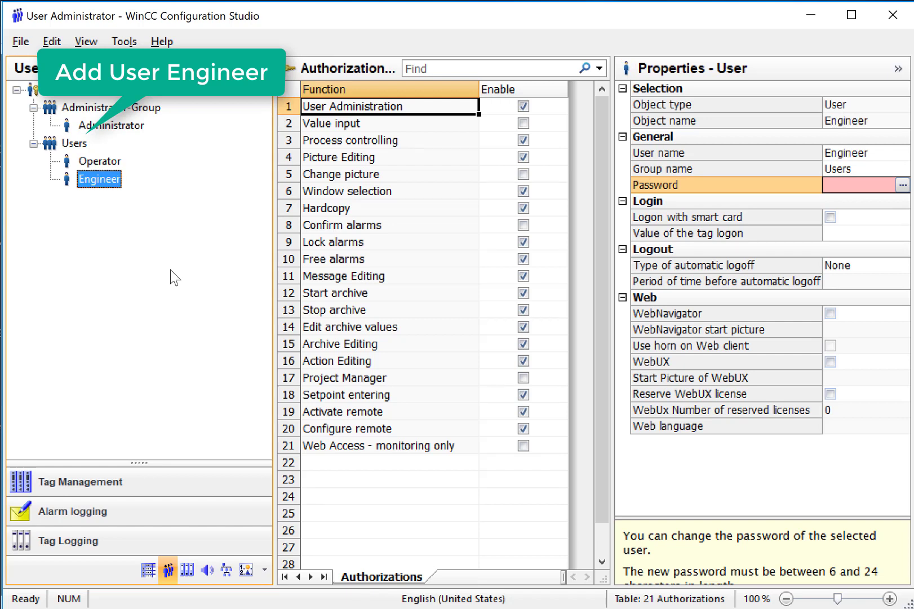
# Step: Enable Value input, Change picture, Confirm alarms and Project Manager for Engineer
pyautogui.click(524, 124)
pyautogui.click(524, 174)
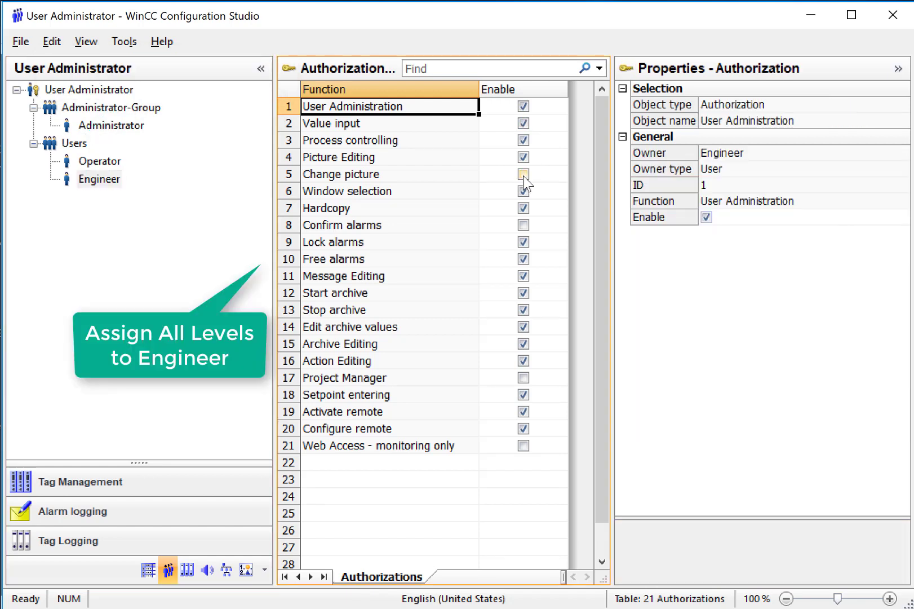
pyautogui.click(524, 226)
pyautogui.click(524, 378)
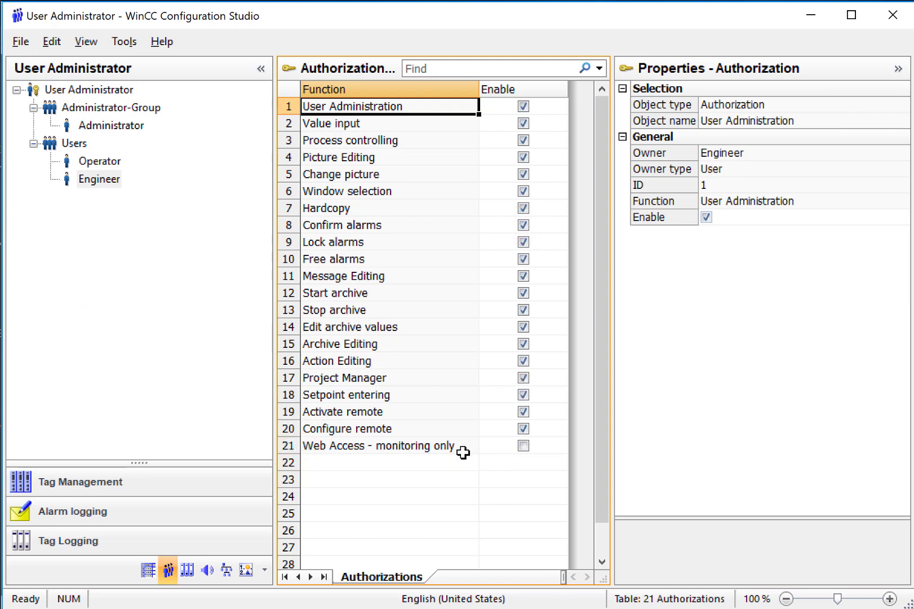
# Step: Enter and verify a new password for the Engineer user in the Password dialog
pyautogui.click(149, 254)
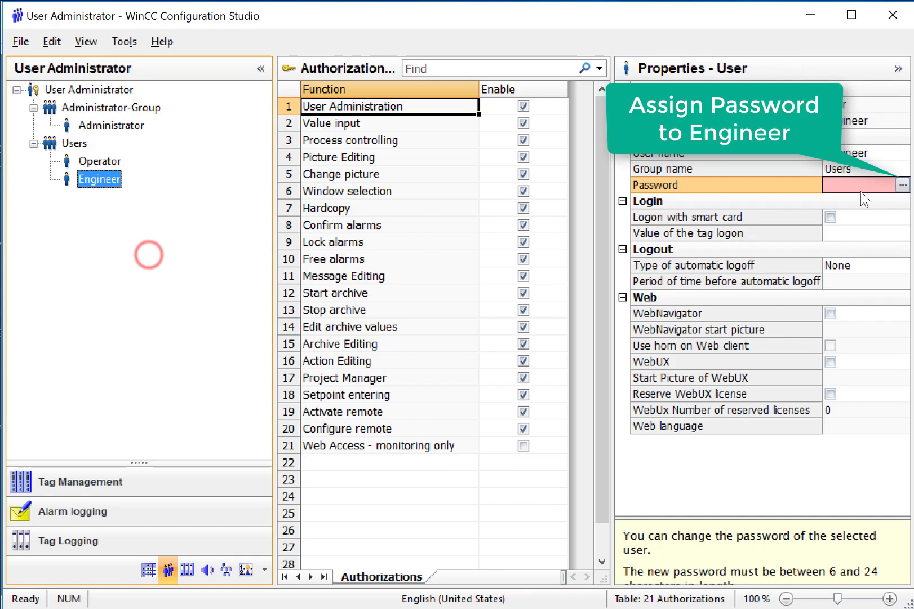
pyautogui.click(903, 185)
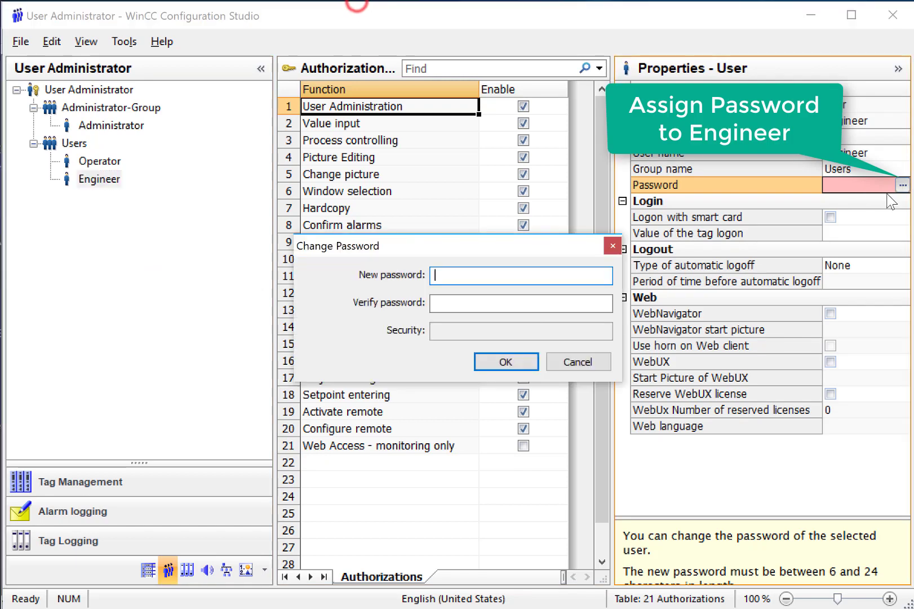
pyautogui.write('*****')
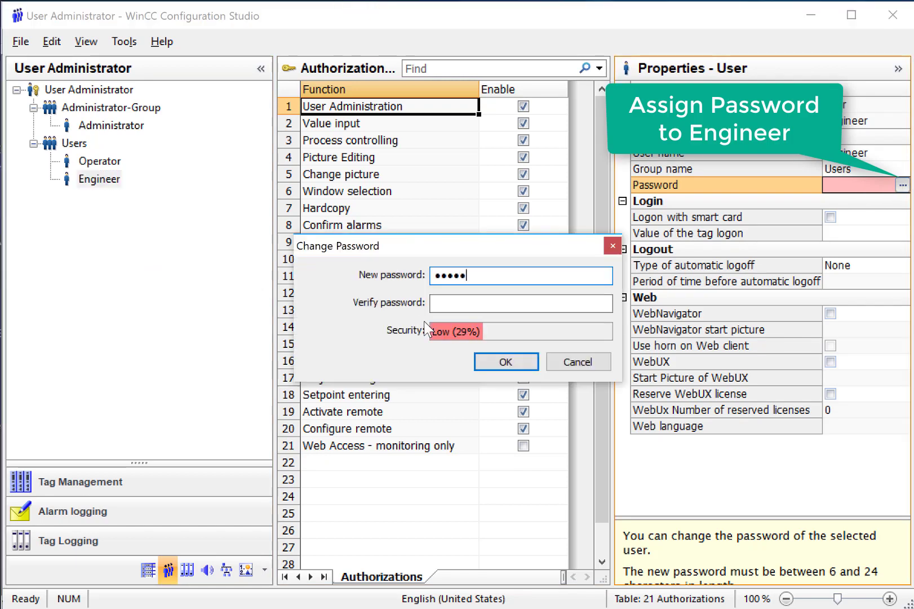
pyautogui.write('***')
pyautogui.click(460, 302)
pyautogui.write('**')
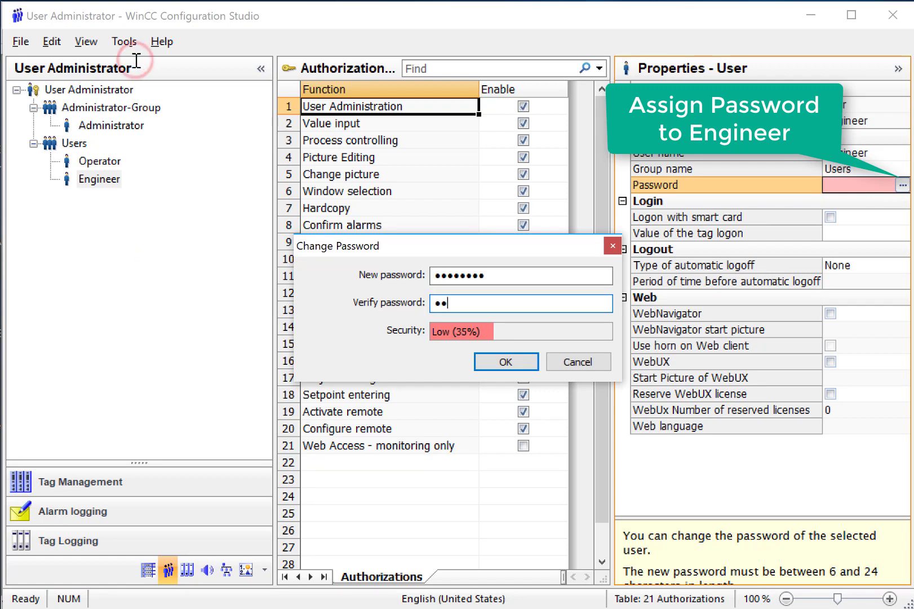
pyautogui.write('***')
pyautogui.click(483, 359)
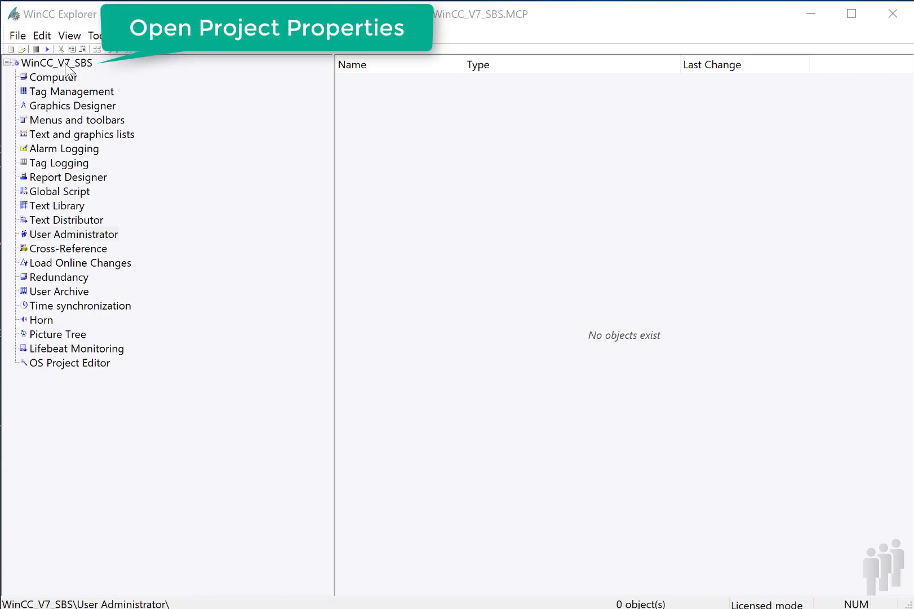
# Step: Assign Ctrl+L to the Log on action in the WinCC_V7_SBS project's Shortcuts settings
pyautogui.click(65, 63)
pyautogui.rightClick(65, 62)
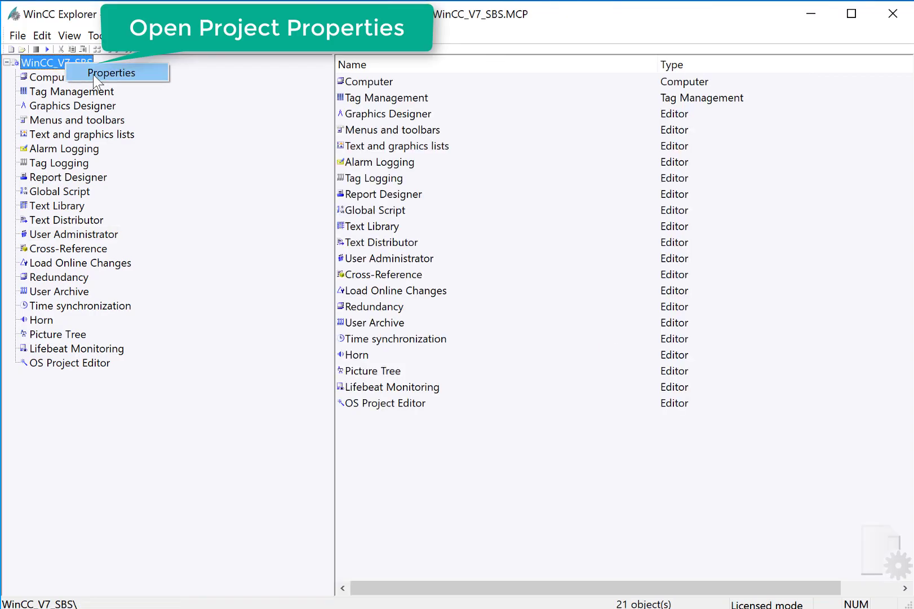
pyautogui.click(95, 78)
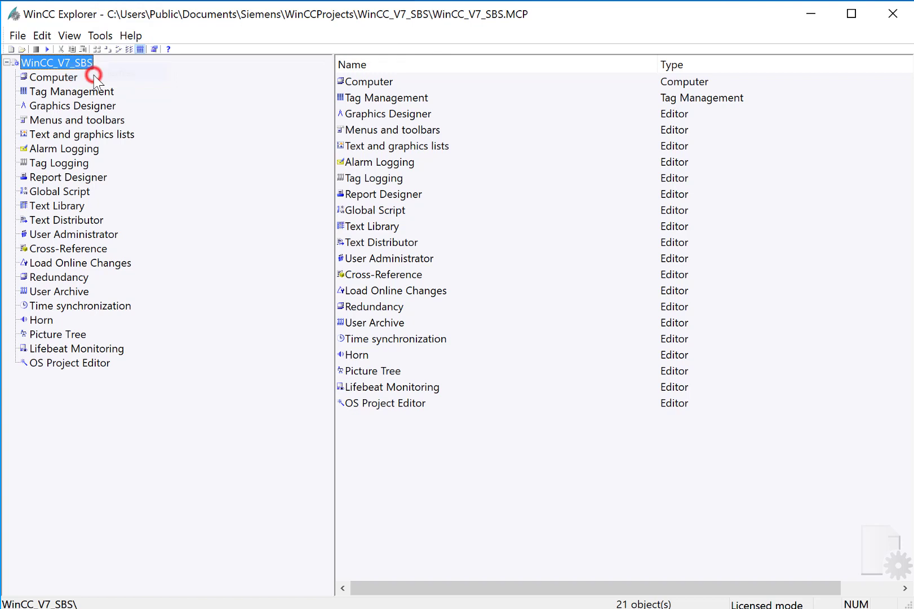
pyautogui.click(529, 144)
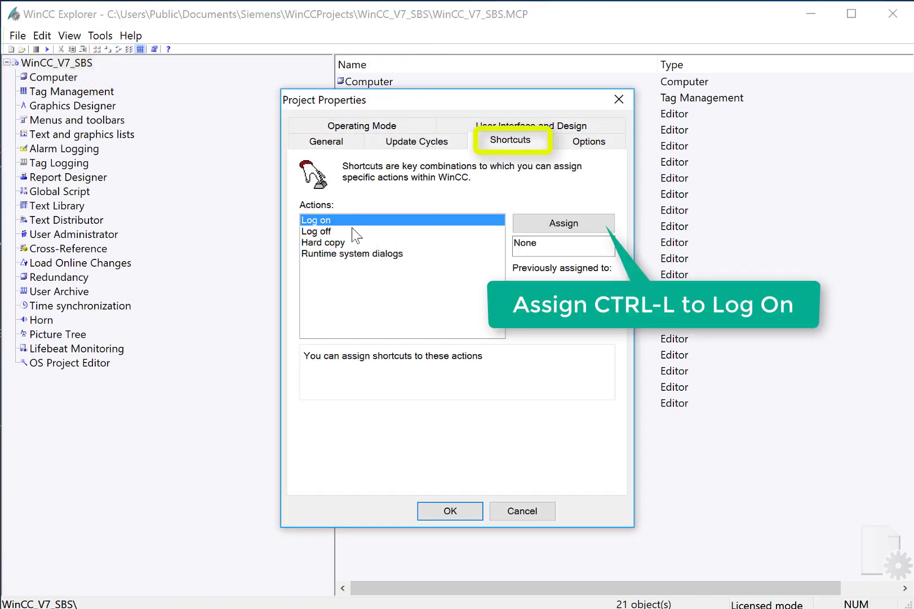
pyautogui.click(311, 222)
pyautogui.click(537, 248)
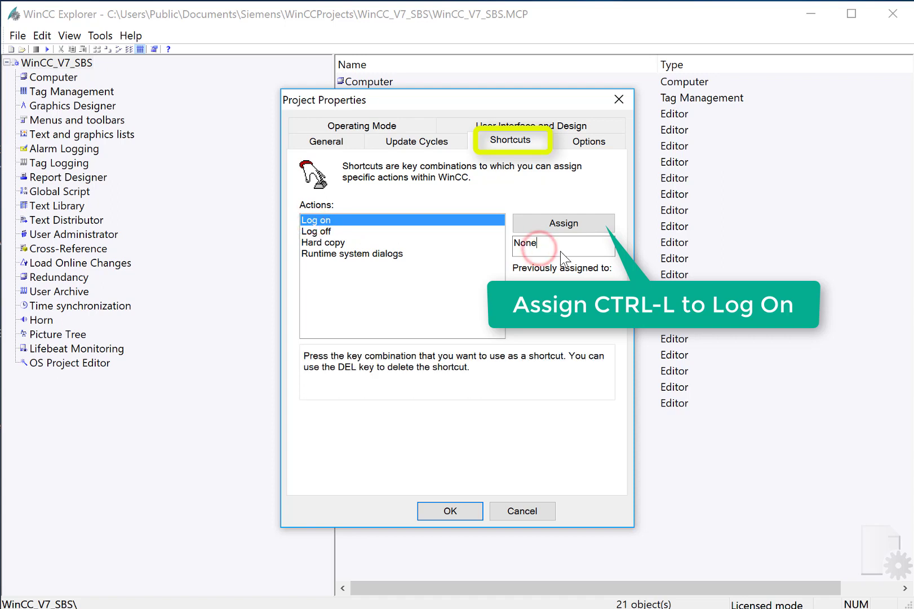
pyautogui.hotkey('ctrl', 'l')
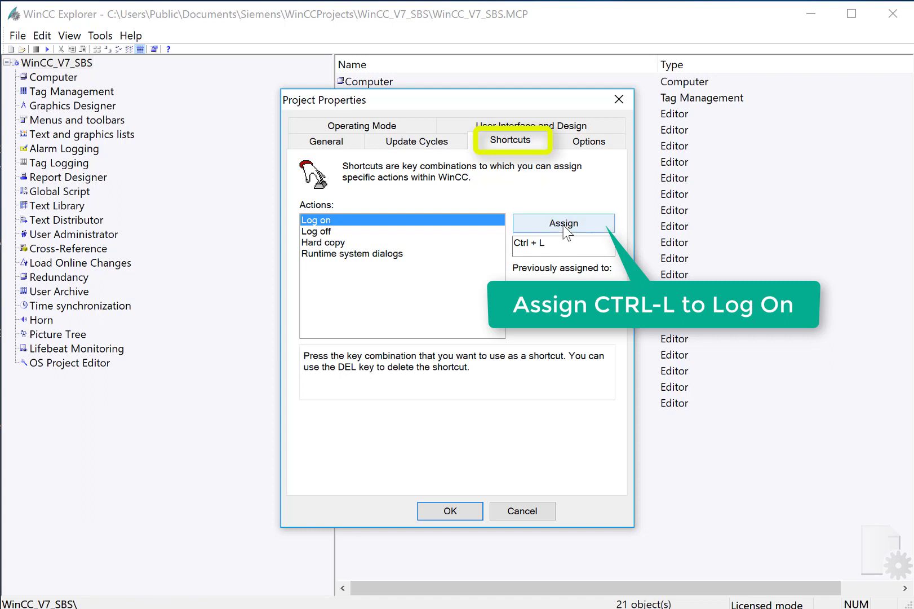
pyautogui.click(563, 223)
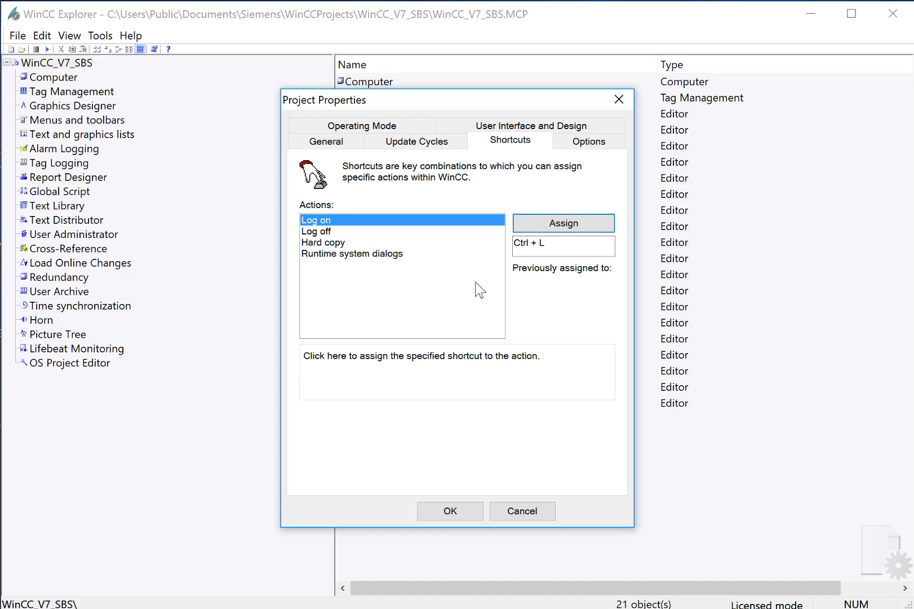
pyautogui.click(449, 510)
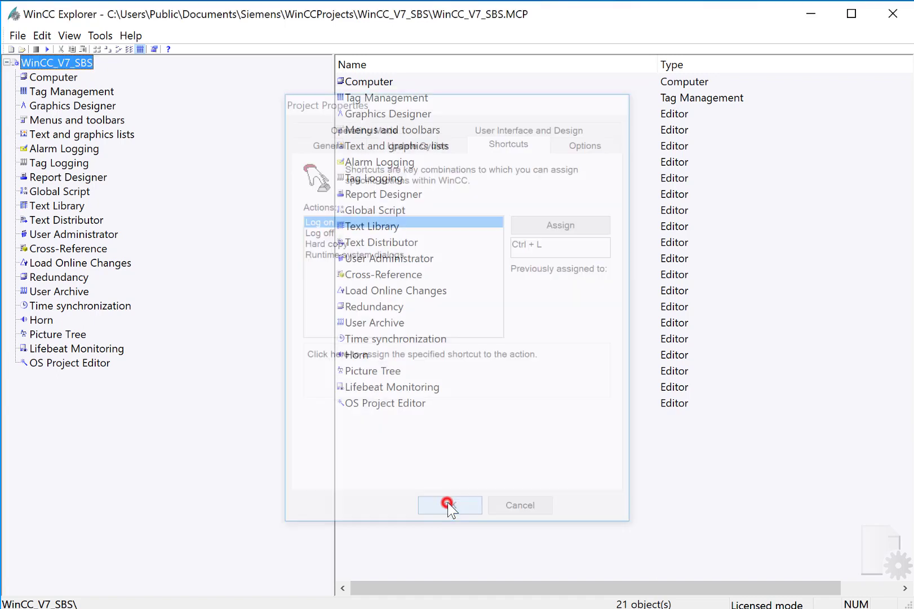
# Step: Select the five navigation buttons on Main.PDL in Graphics Designer
pyautogui.click(67, 107)
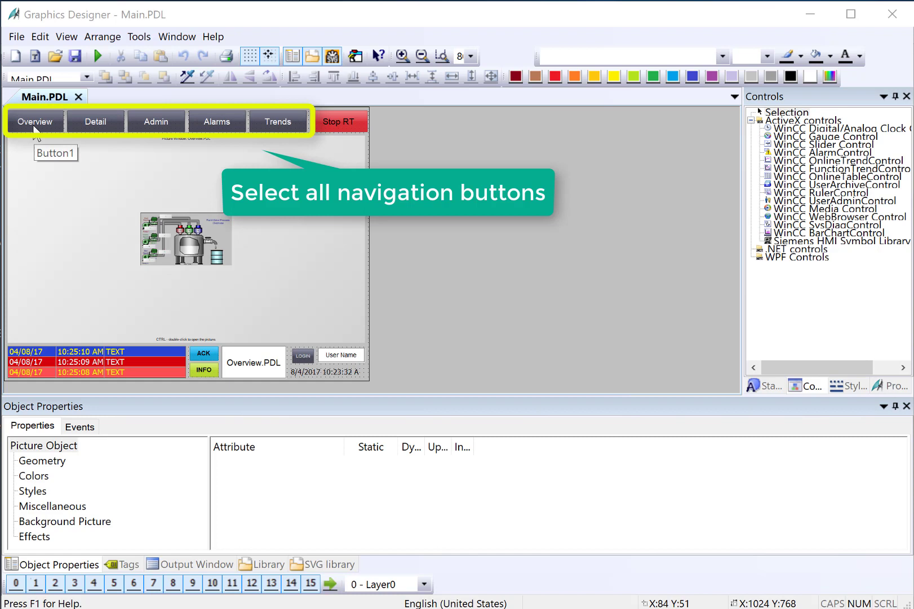
pyautogui.click(297, 140)
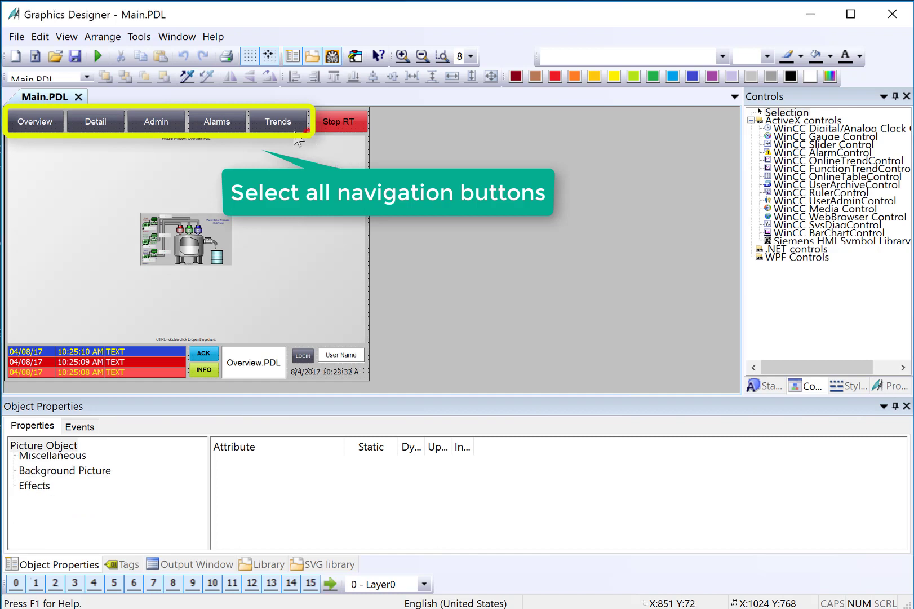
pyautogui.moveTo(297, 140); pyautogui.dragTo(295, 139)
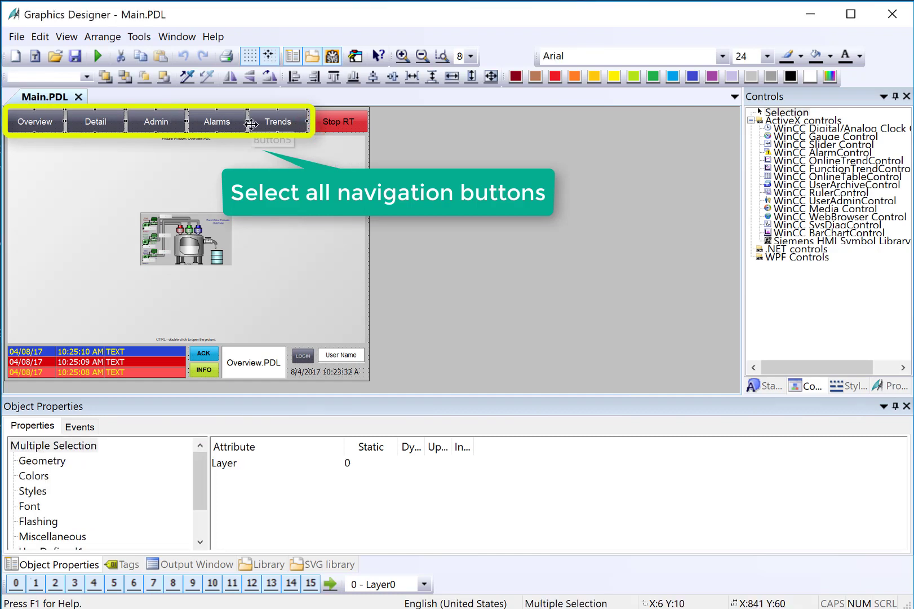
pyautogui.moveTo(51, 396); pyautogui.dragTo(51, 384)
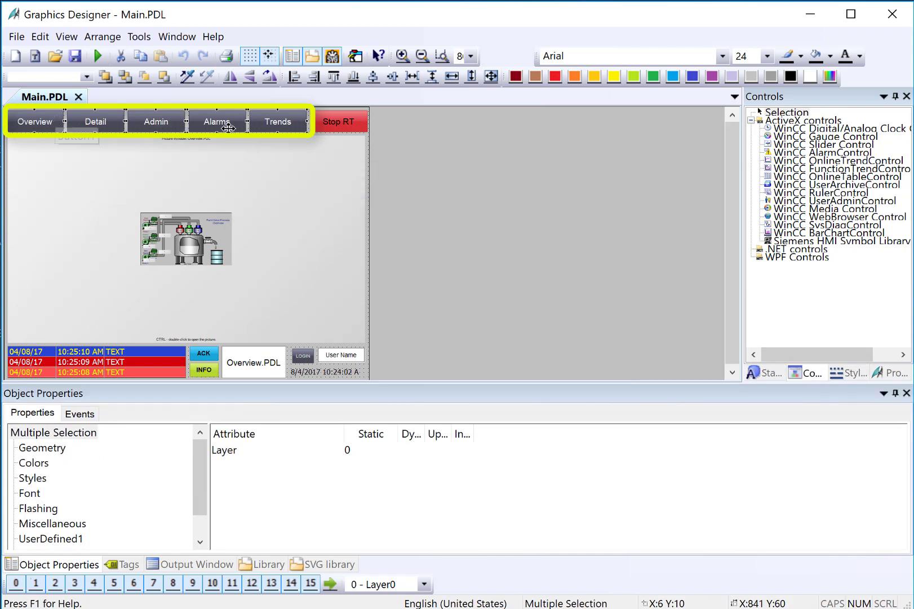
# Step: Set the buttons' Miscellaneous Authorization property to Change picture
pyautogui.click(65, 525)
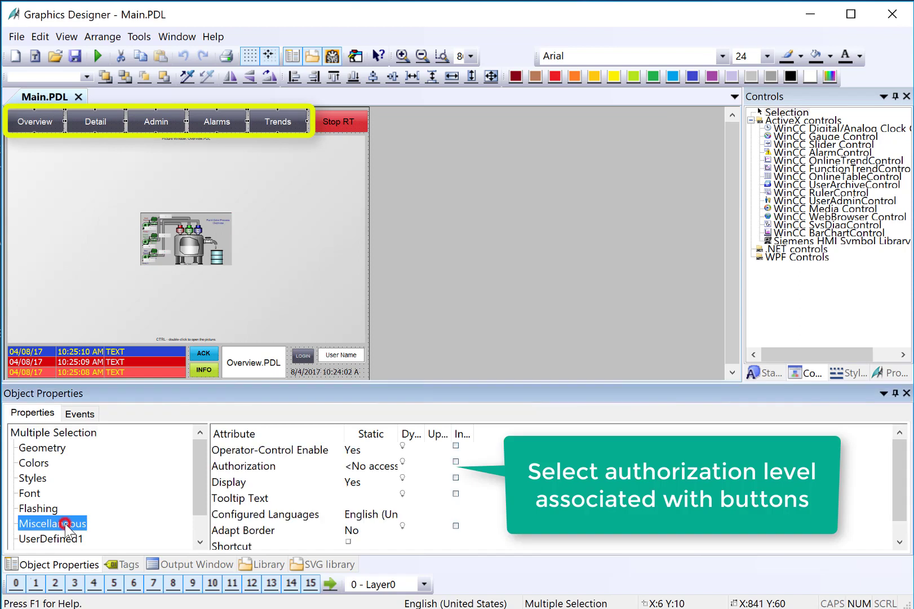
pyautogui.click(248, 467)
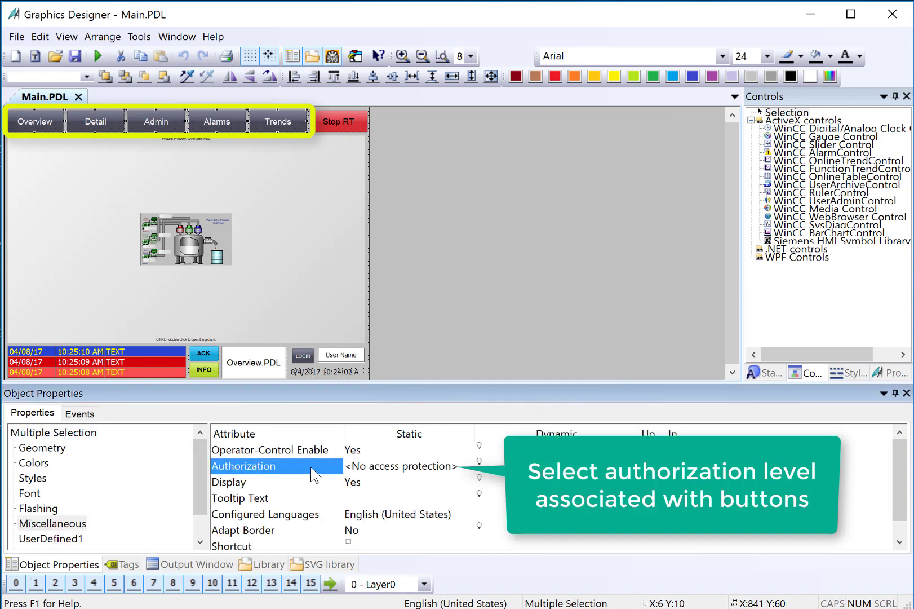
pyautogui.doubleClick(423, 468)
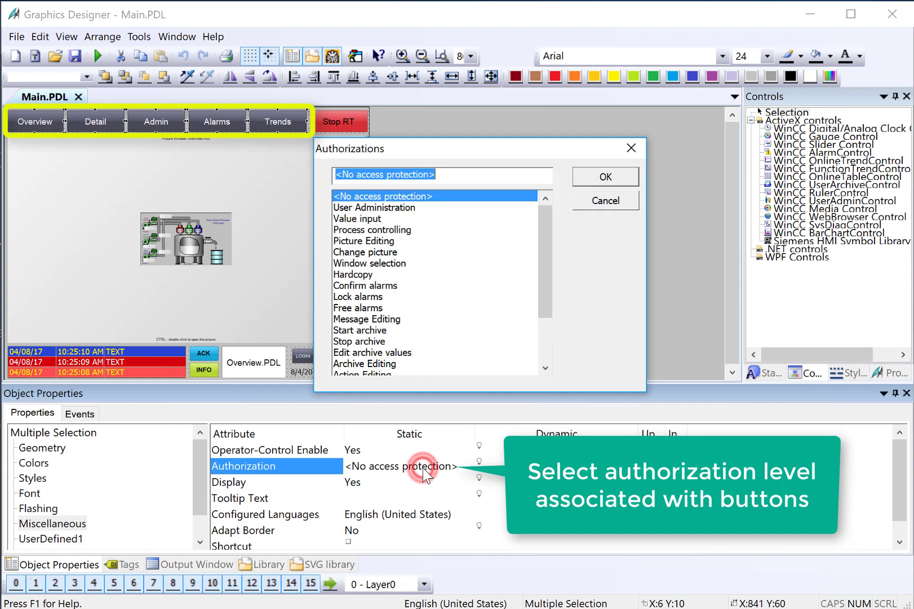
pyautogui.moveTo(544, 248)
pyautogui.mouseDown()
pyautogui.moveTo(544, 313)
pyautogui.moveTo(543, 242)
pyautogui.mouseUp()
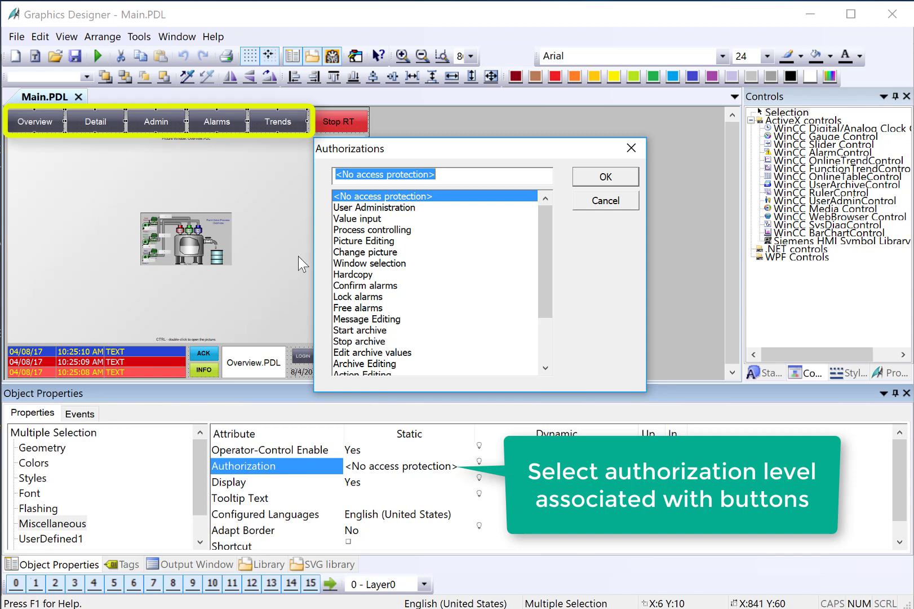
pyautogui.click(378, 254)
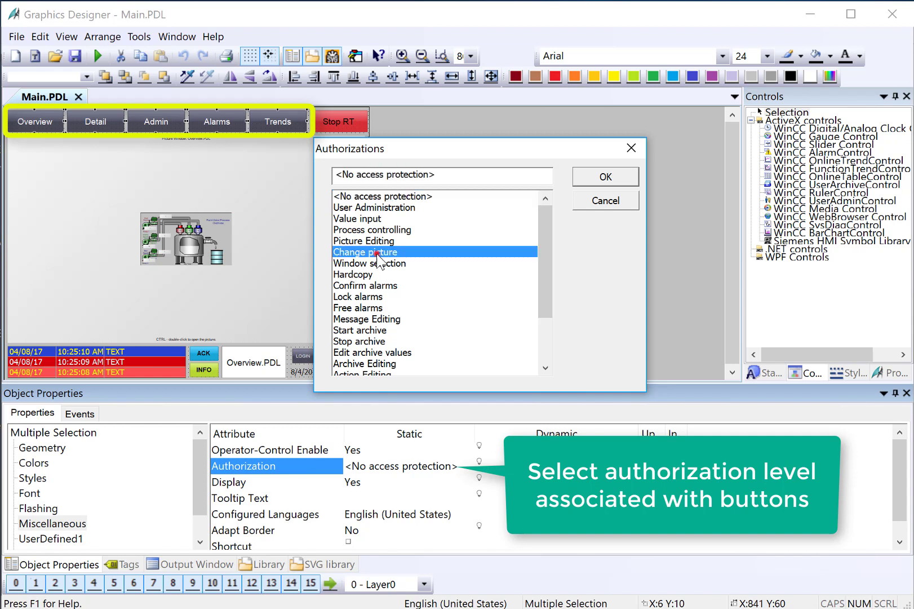
pyautogui.click(602, 177)
# Step: Check the authorization levels of the Alarms and Detail navigation buttons
pyautogui.click(279, 157)
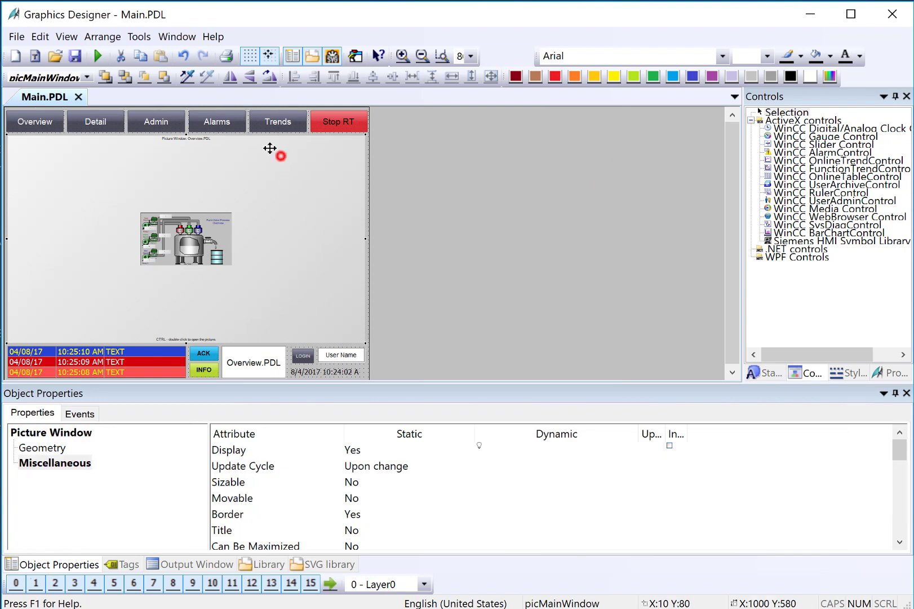
pyautogui.click(229, 122)
pyautogui.click(228, 466)
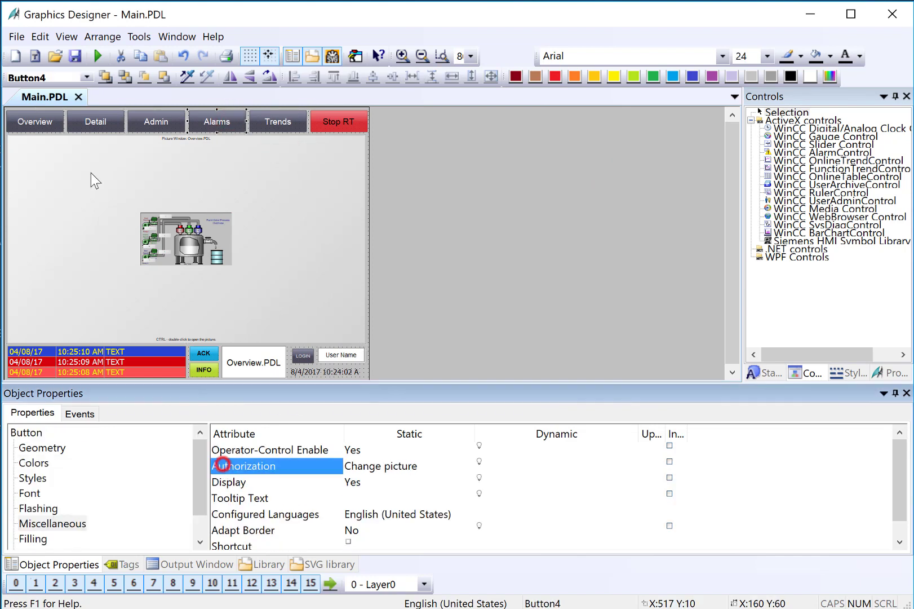
pyautogui.click(114, 118)
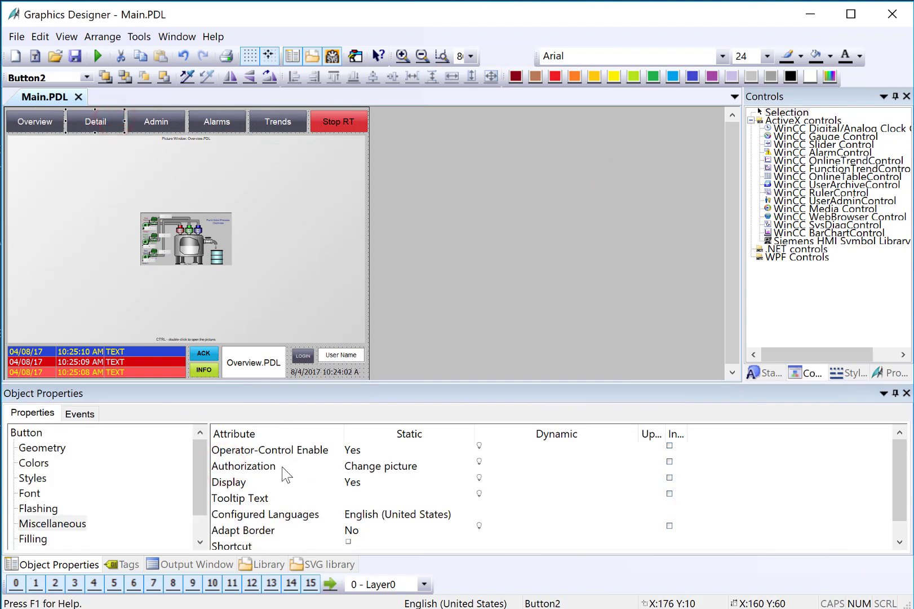
# Step: Restrict the Stop RT button to the Project Manager authorization level
pyautogui.click(341, 123)
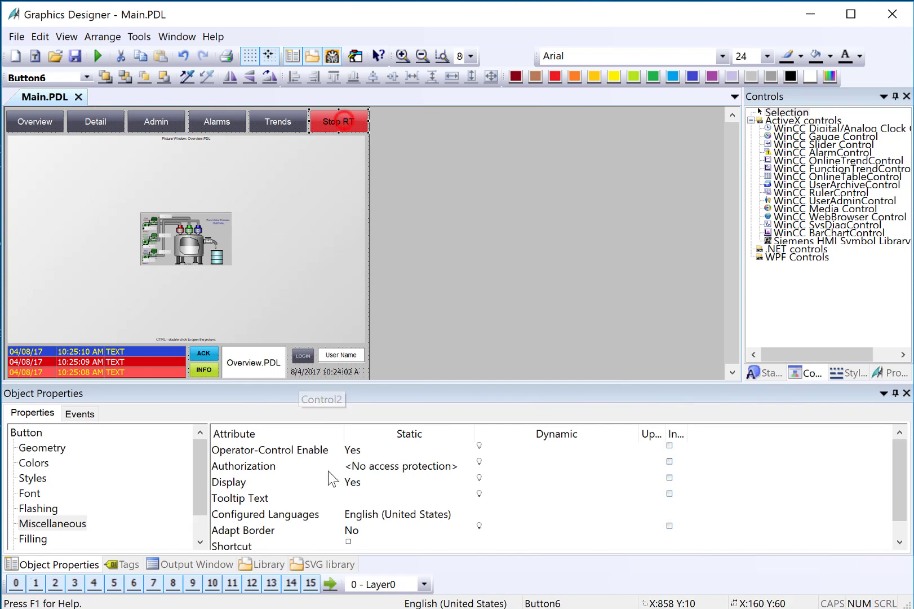
pyautogui.doubleClick(270, 467)
pyautogui.moveTo(543, 297); pyautogui.dragTo(538, 308)
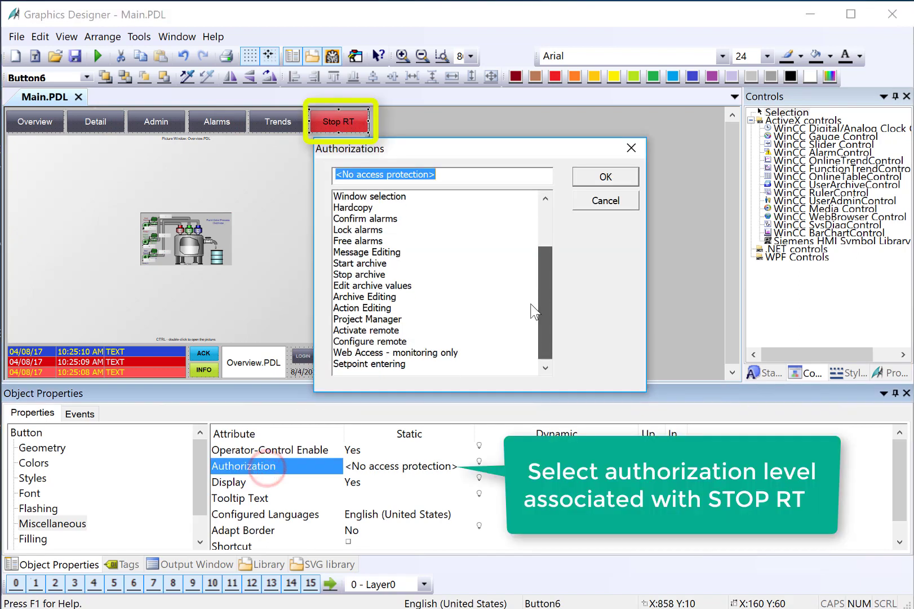
pyautogui.click(376, 319)
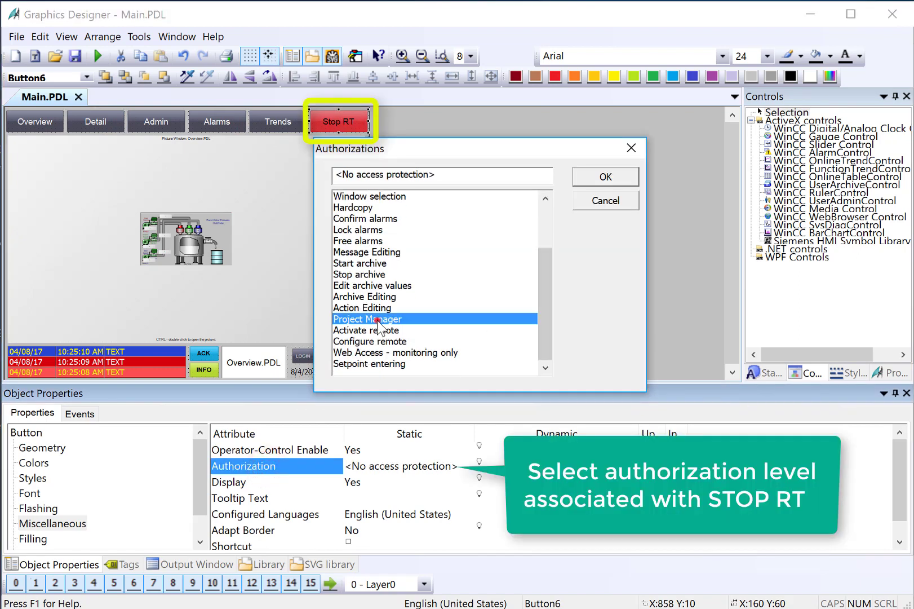
pyautogui.click(608, 176)
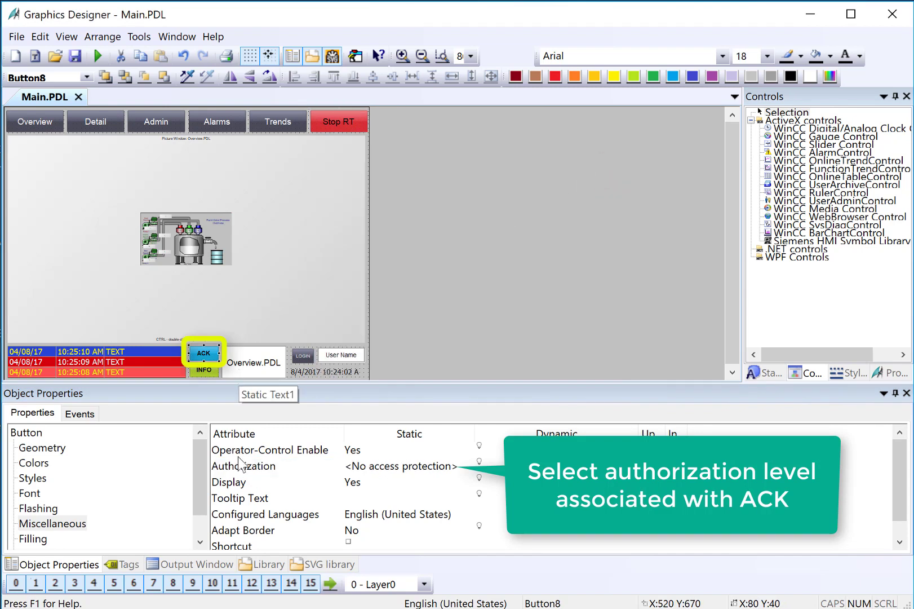
# Step: Require the Confirm alarms authorization for the ACK button
pyautogui.doubleClick(243, 466)
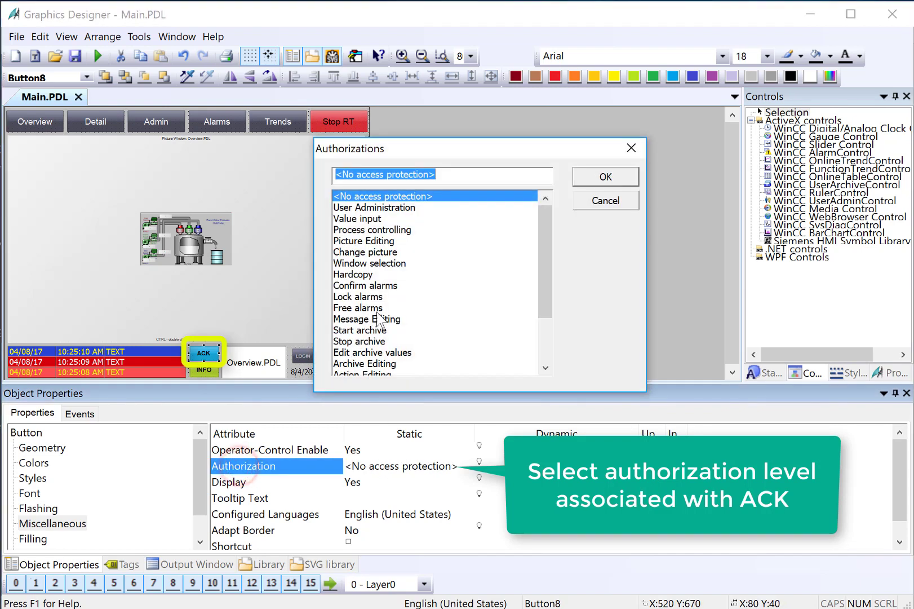
pyautogui.click(377, 285)
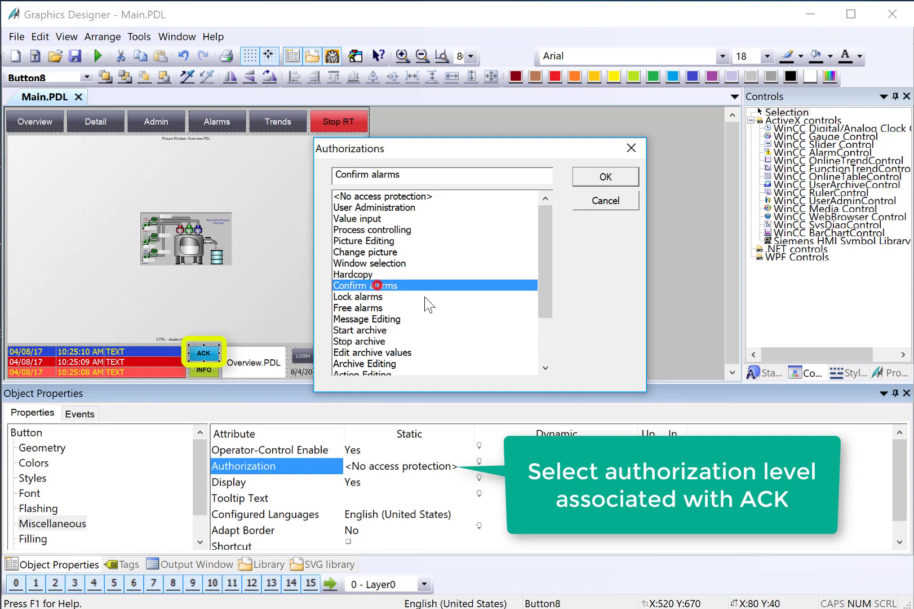
pyautogui.click(606, 177)
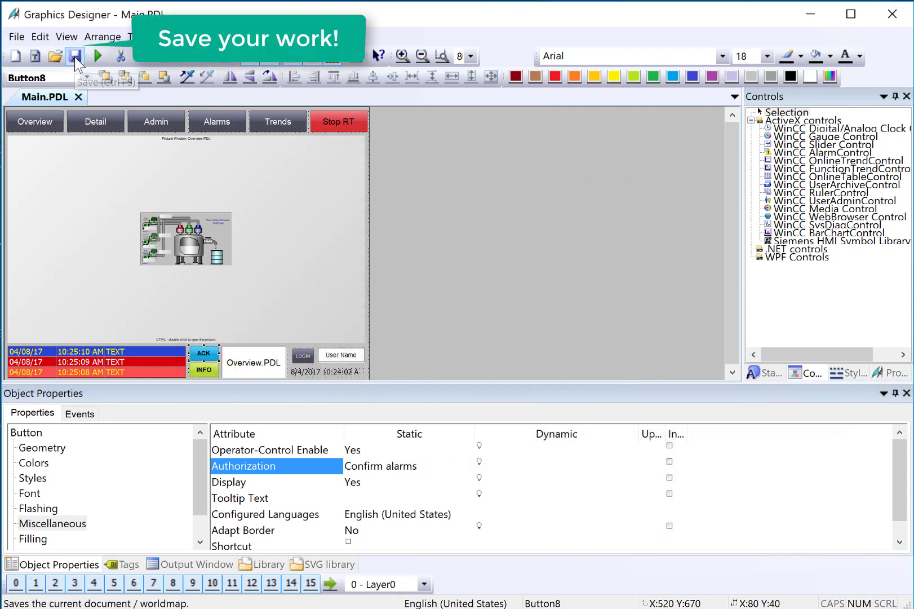
# Step: Save Main.PDL and open Alarms.PDL from the recent pictures
pyautogui.click(74, 56)
pyautogui.click(17, 36)
pyautogui.moveTo(54, 358)
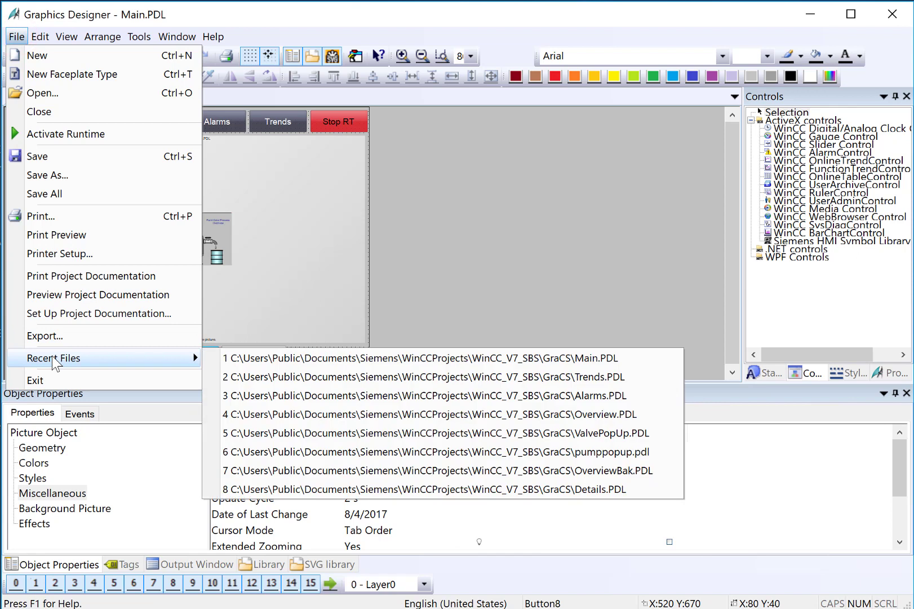
pyautogui.click(457, 395)
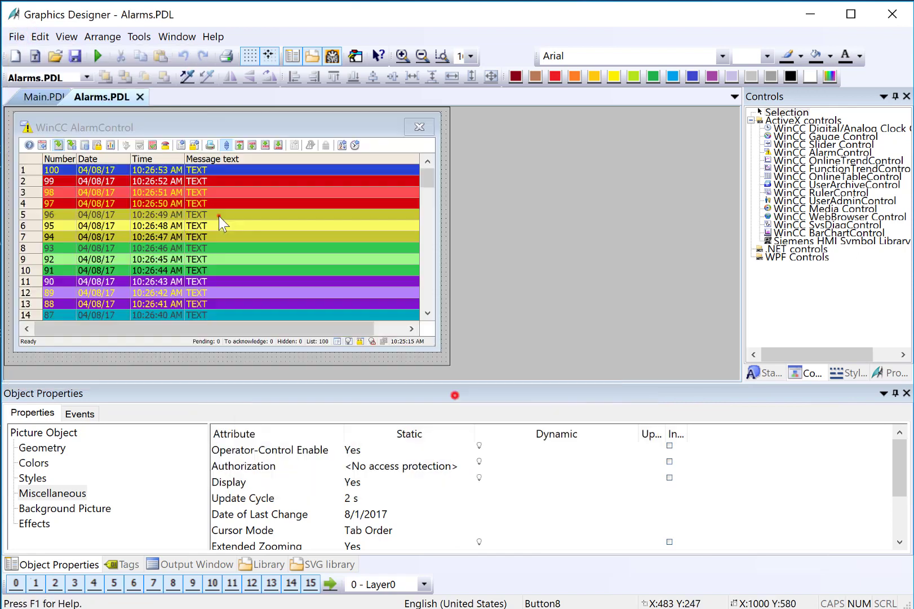
# Step: Require Confirm alarms for the alarm control's Single acknowledgment toolbar function
pyautogui.doubleClick(219, 217)
pyautogui.moveTo(202, 140); pyautogui.dragTo(563, 55)
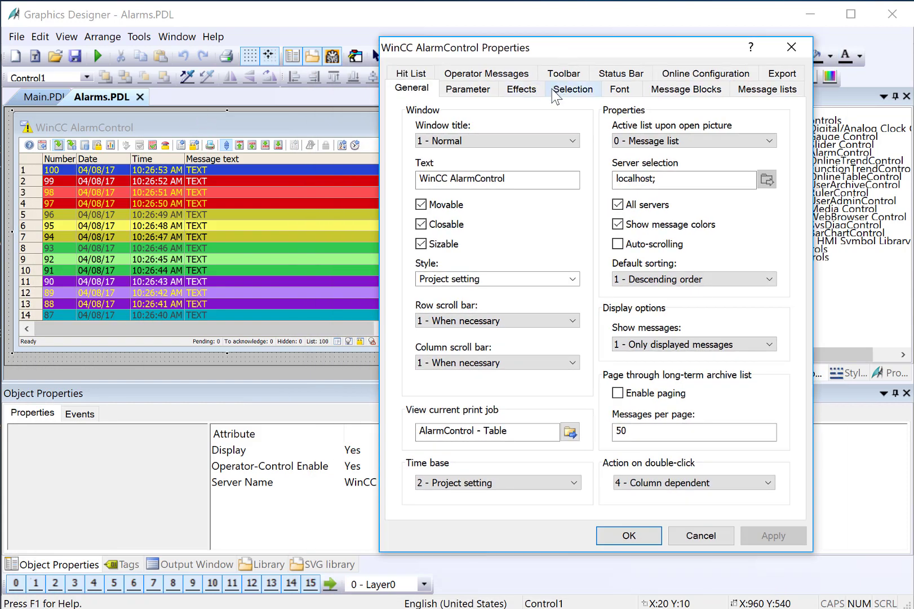
pyautogui.click(563, 73)
pyautogui.click(493, 244)
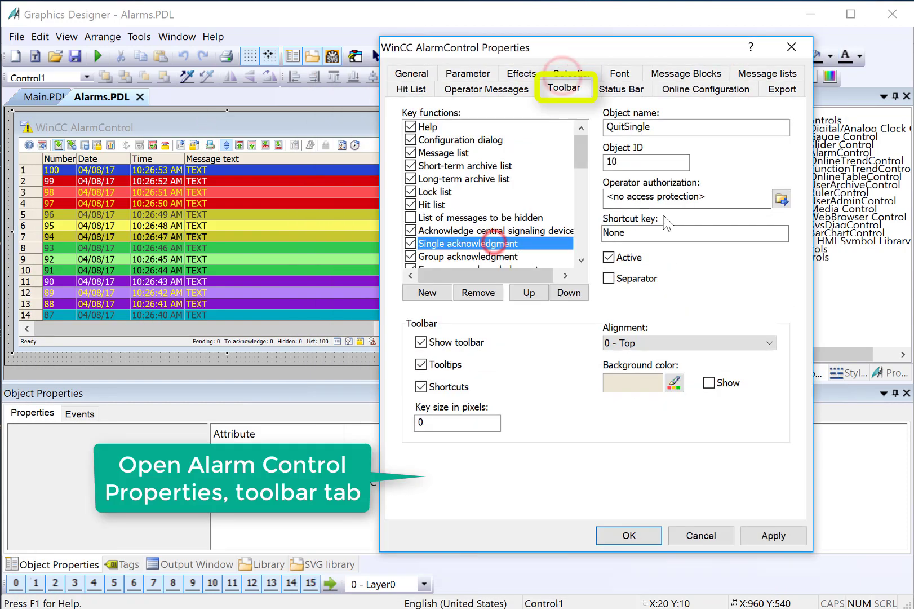
pyautogui.click(782, 199)
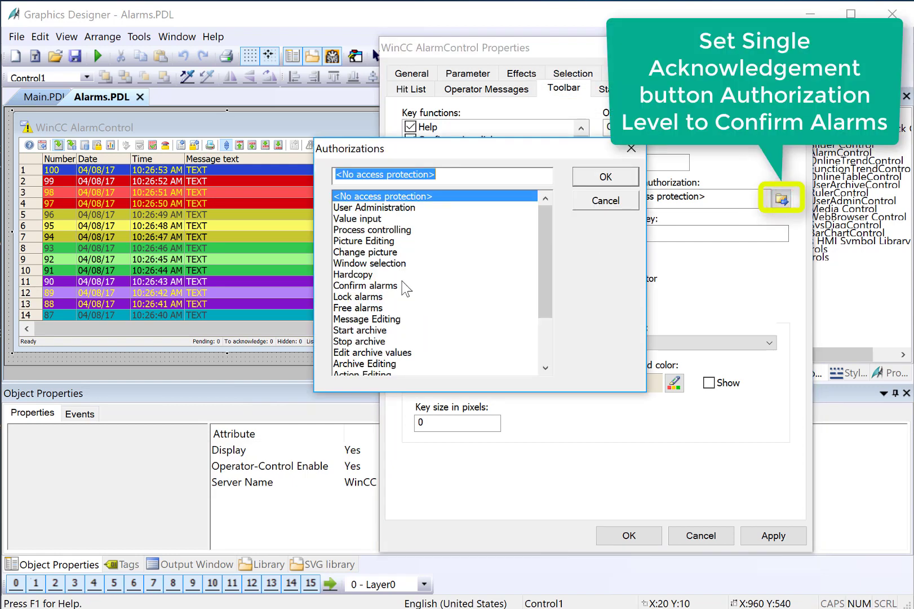
pyautogui.click(356, 286)
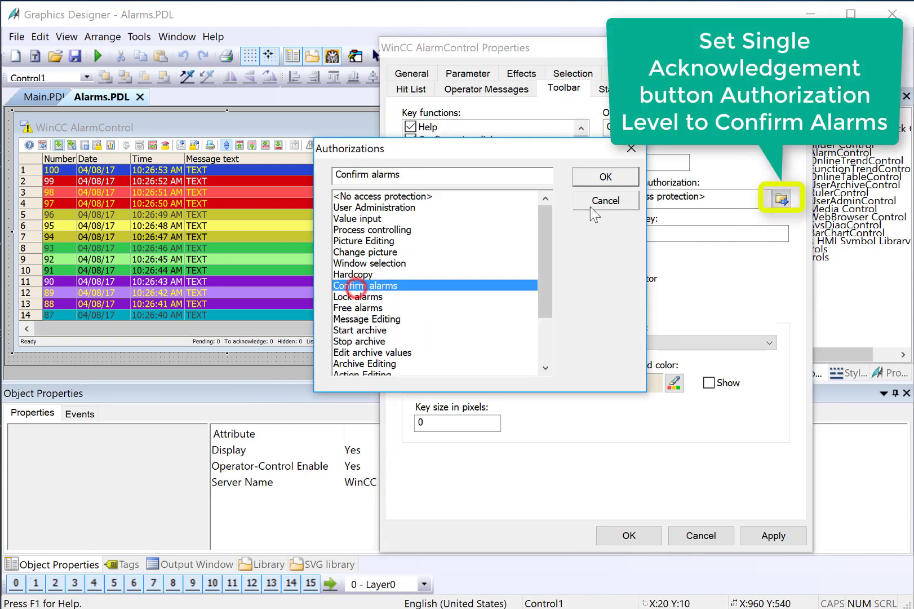
pyautogui.click(606, 177)
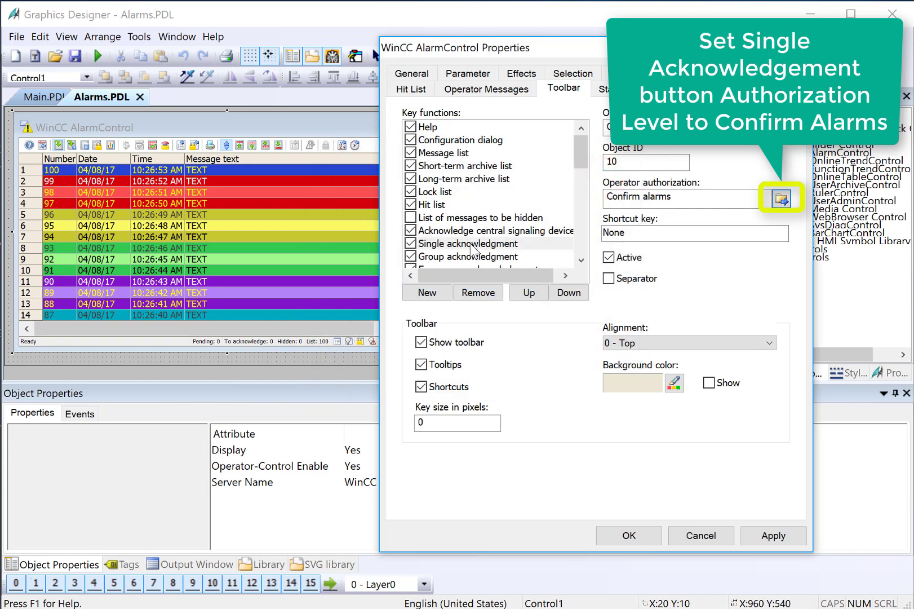
# Step: Require Confirm alarms for Group acknowledgment, apply the properties and save Alarms.PDL
pyautogui.click(469, 258)
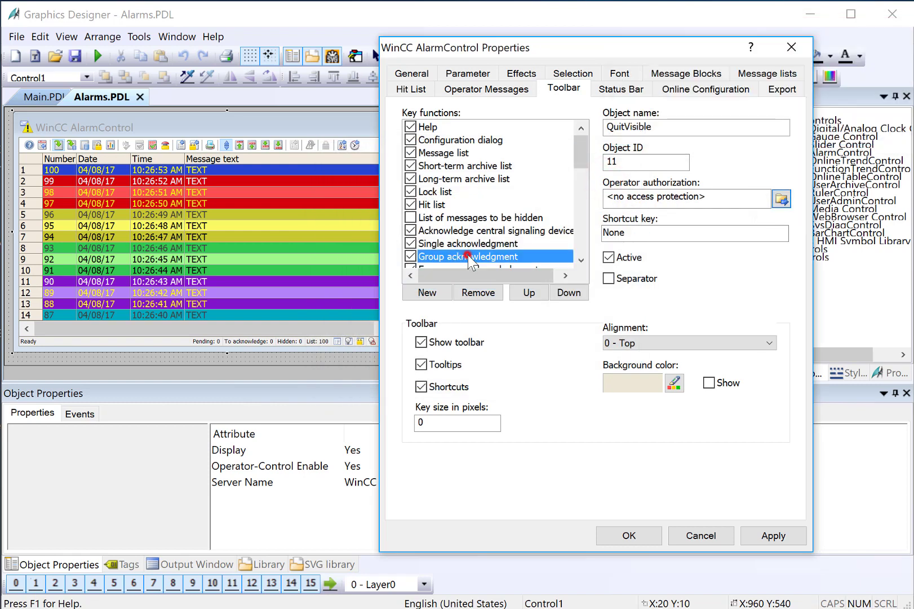
pyautogui.click(783, 200)
pyautogui.click(372, 285)
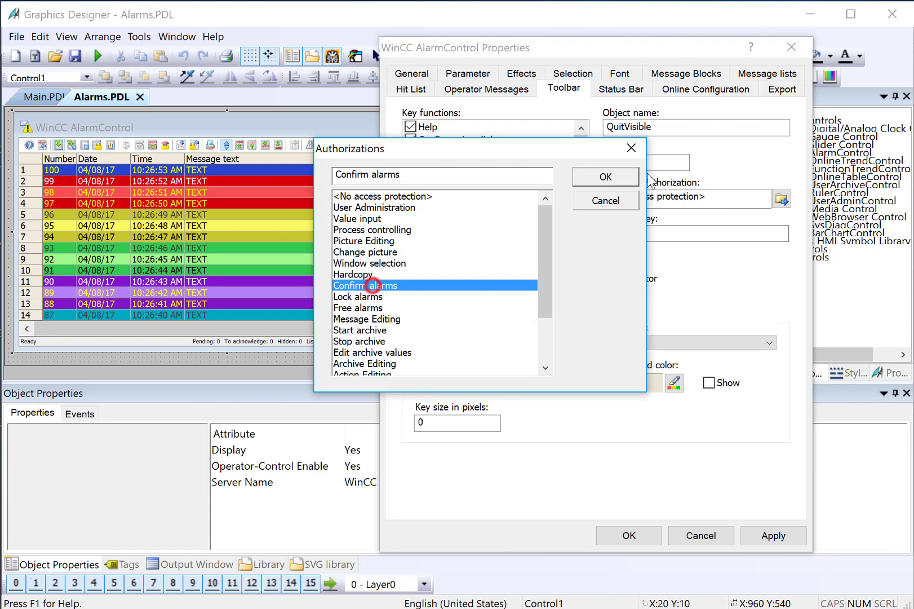
pyautogui.click(627, 176)
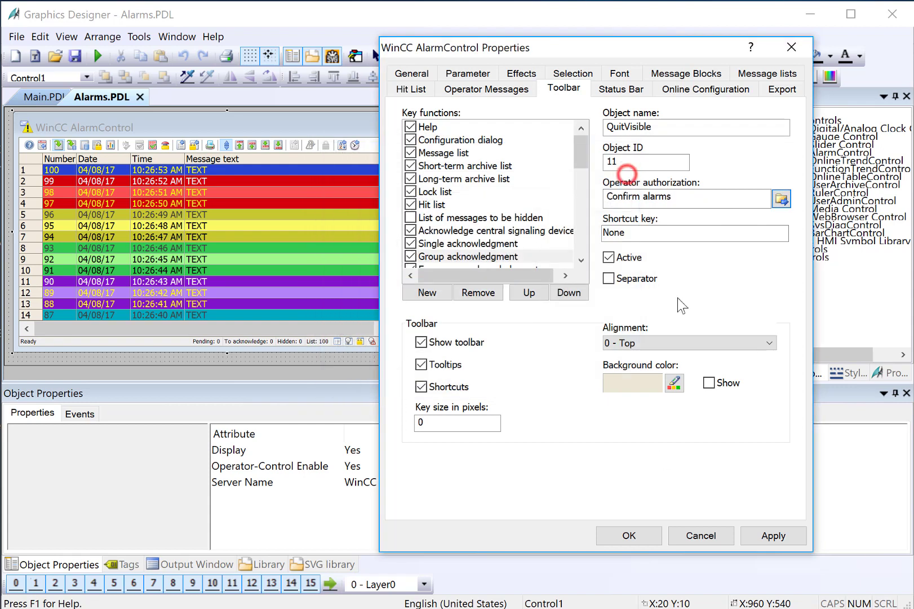
pyautogui.click(623, 538)
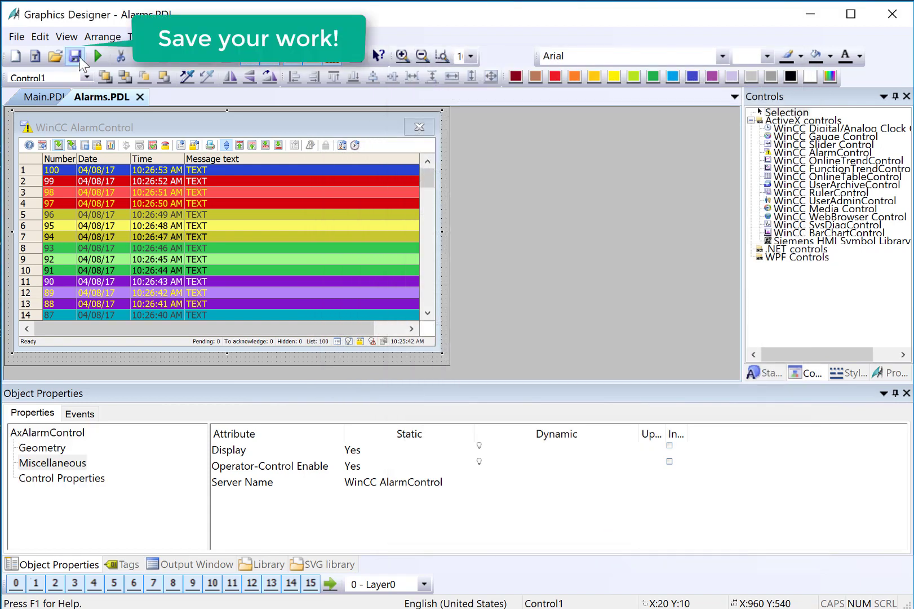
pyautogui.click(76, 56)
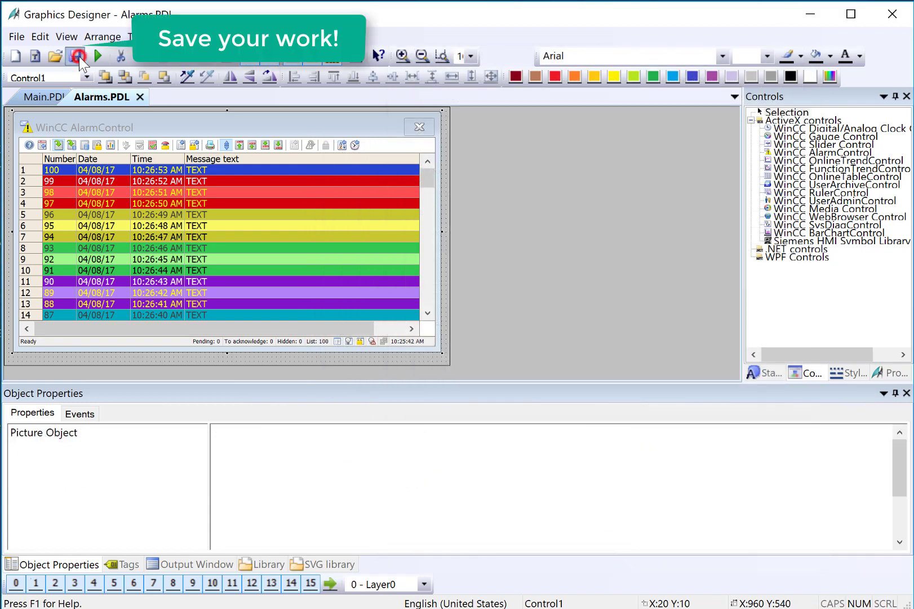
pyautogui.click(17, 37)
pyautogui.moveTo(53, 358)
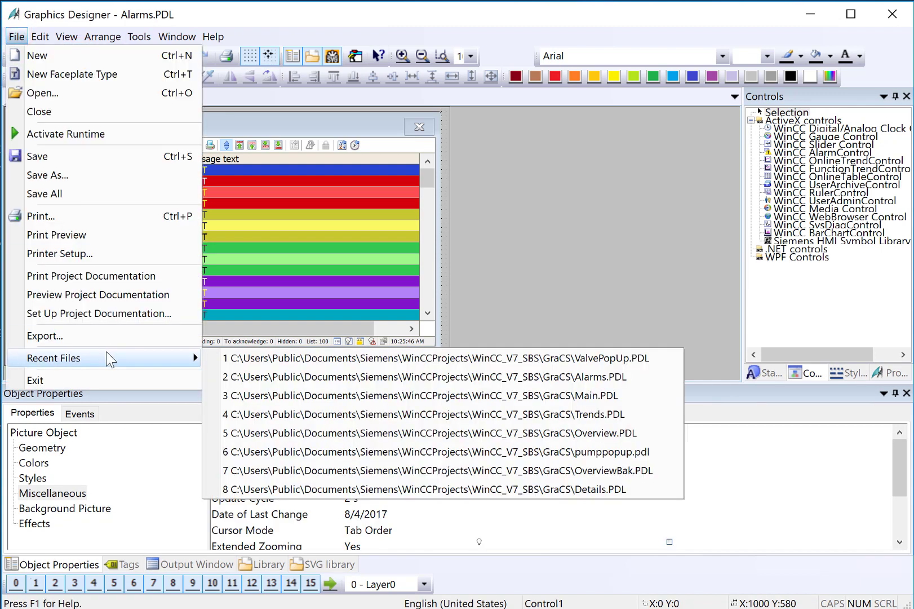
# Step: On Overview.PDL, set the R, G and B I/O fields to Setpoint entering and save
pyautogui.click(546, 434)
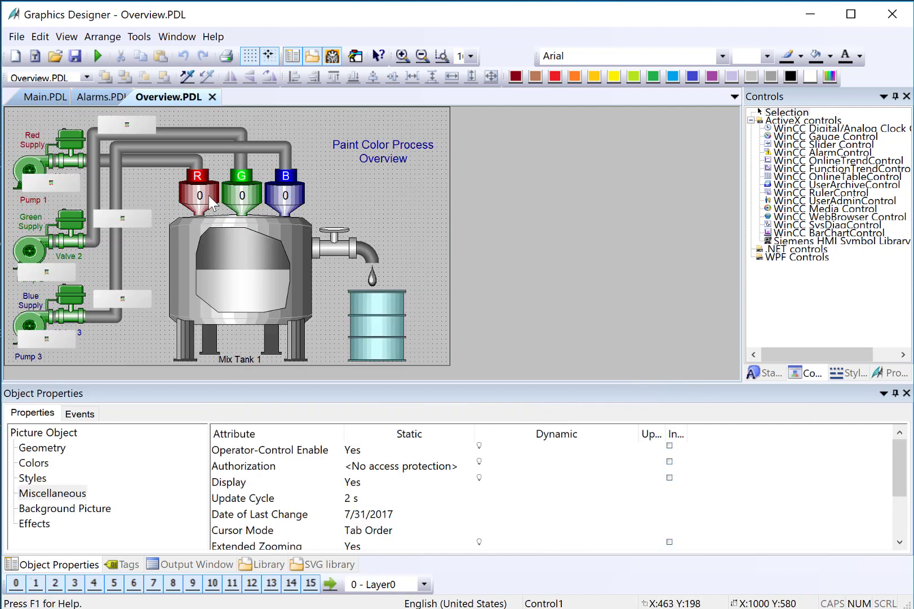
pyautogui.click(198, 201)
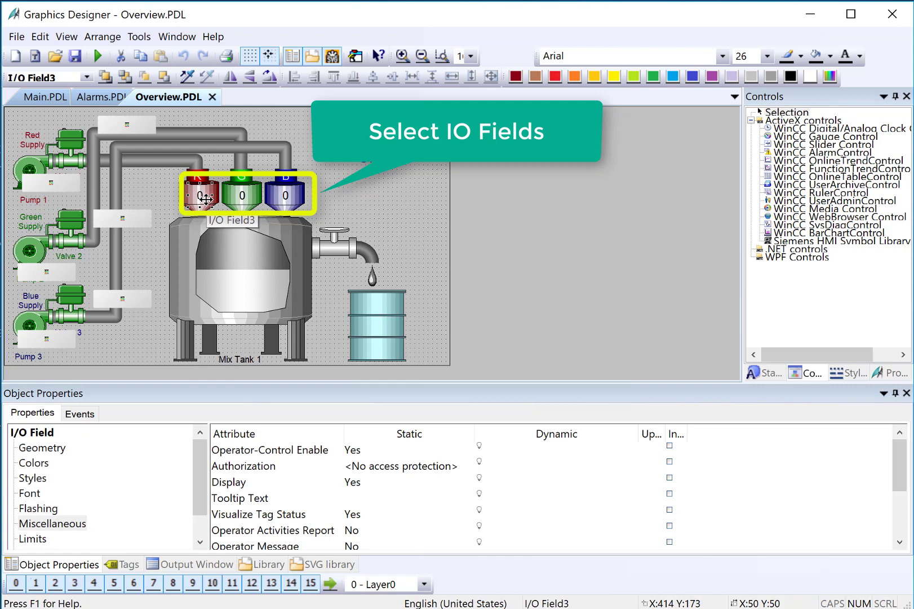
pyautogui.keyDown('shift'); pyautogui.click(242, 195); pyautogui.keyUp('shift')
pyautogui.keyDown('shift'); pyautogui.click(286, 196); pyautogui.keyUp('shift')
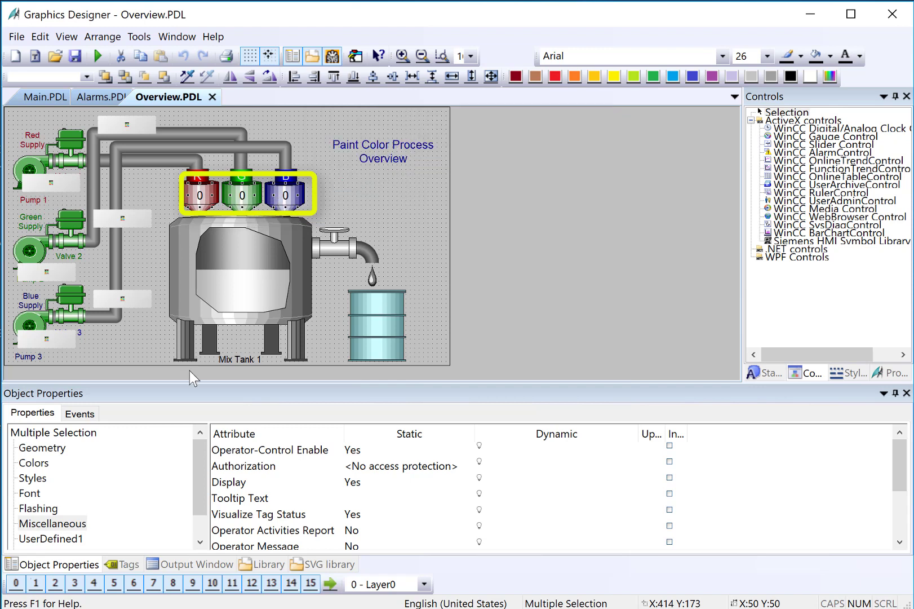
pyautogui.doubleClick(238, 467)
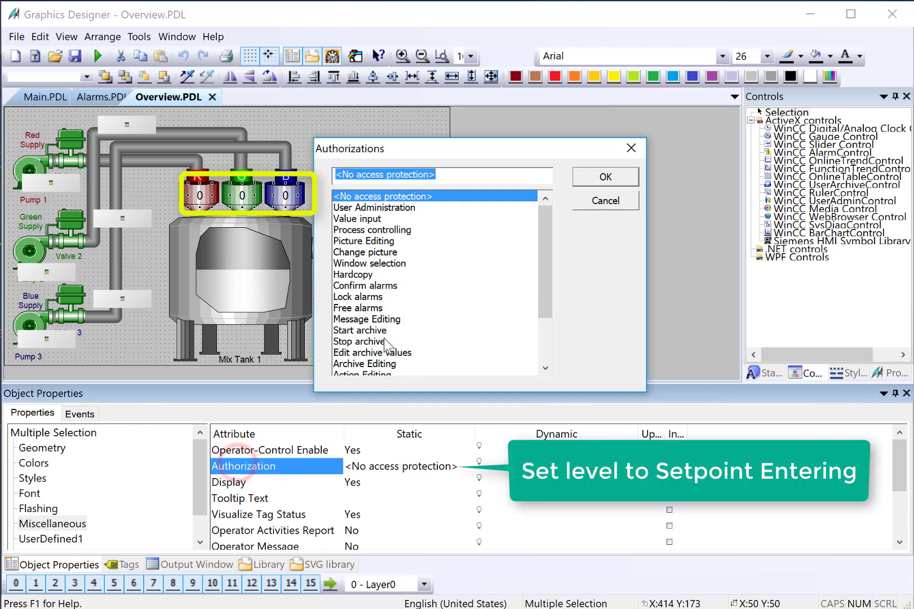
pyautogui.scroll(-1, 420, 310)
pyautogui.scroll(-1, 420, 310)
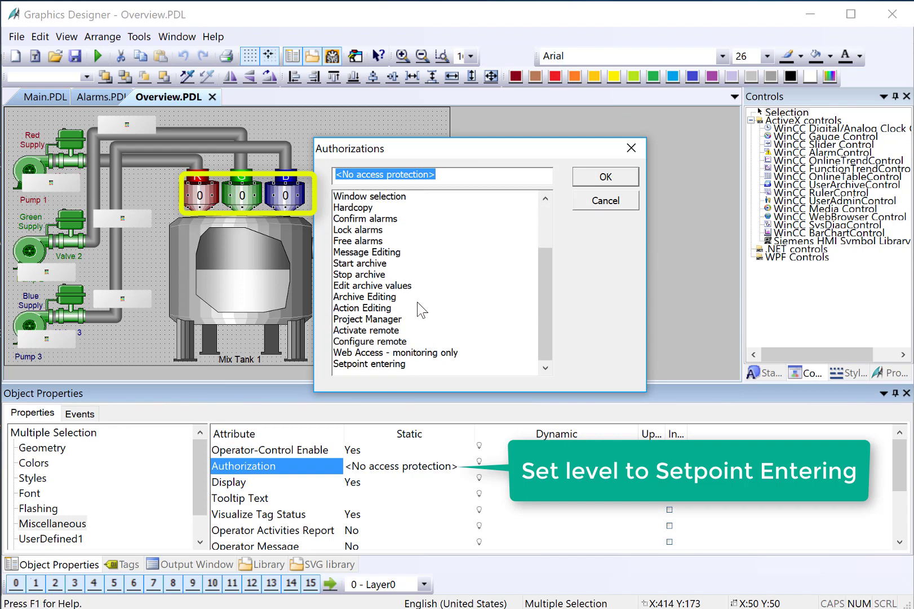
pyautogui.click(401, 363)
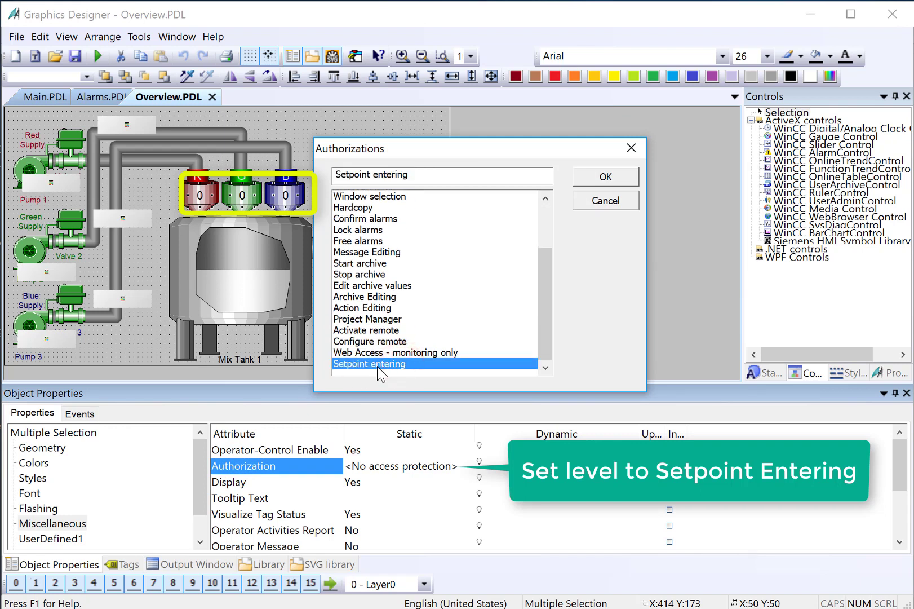
pyautogui.click(605, 176)
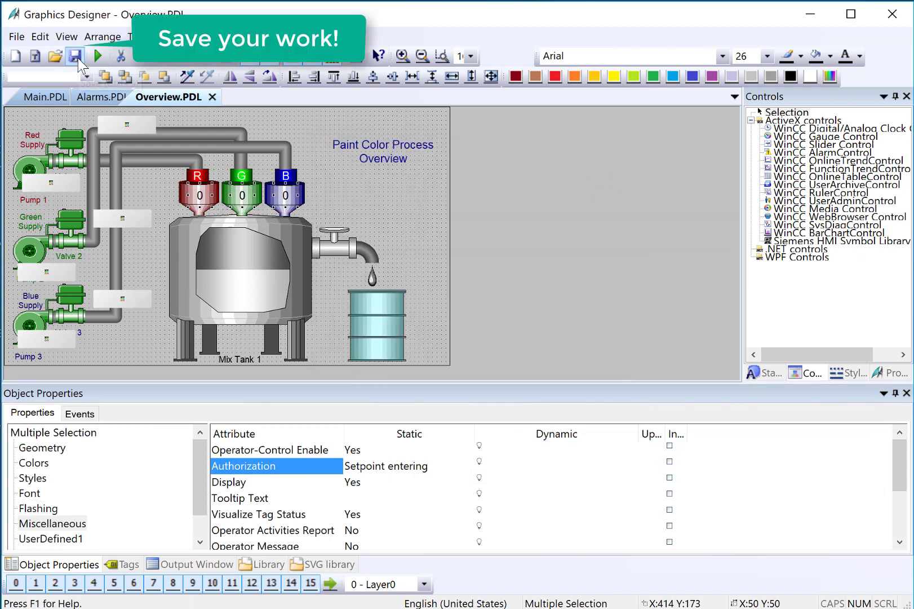
pyautogui.click(76, 57)
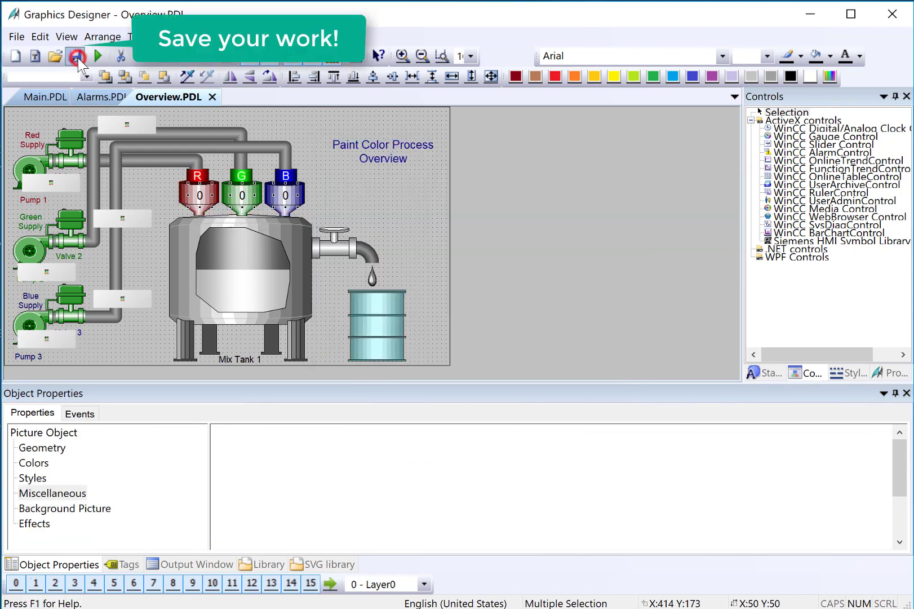
pyautogui.click(45, 98)
pyautogui.click(338, 356)
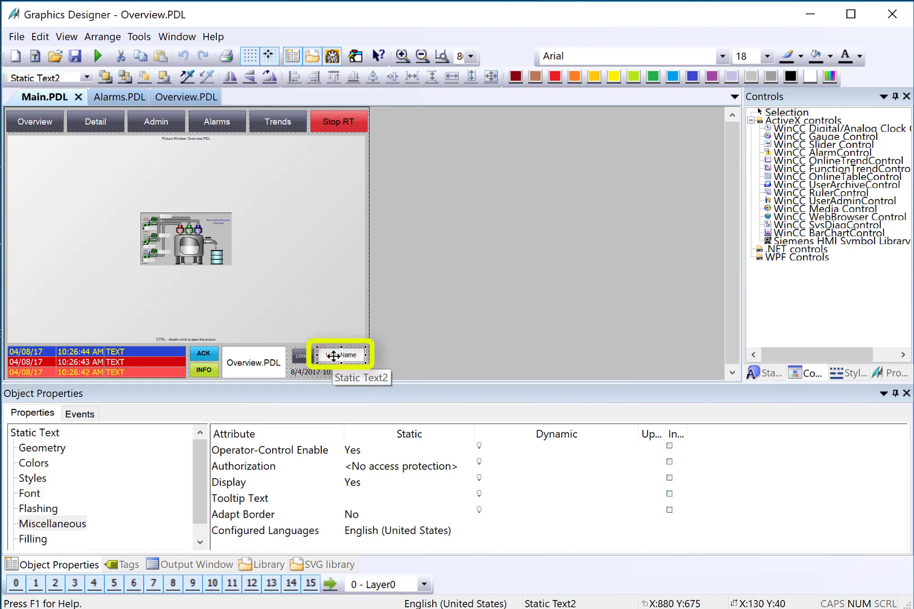
pyautogui.click(29, 493)
pyautogui.click(228, 450)
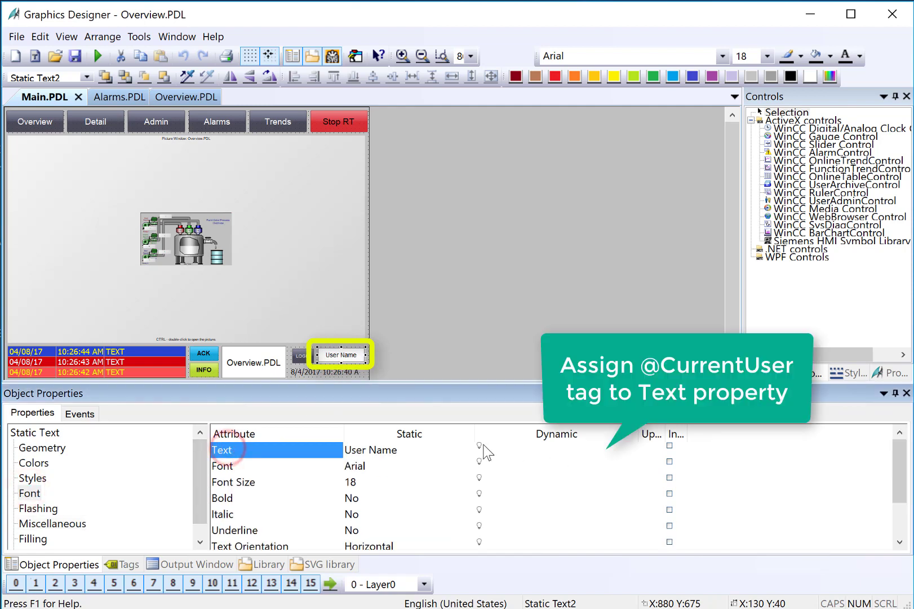
pyautogui.rightClick(480, 446)
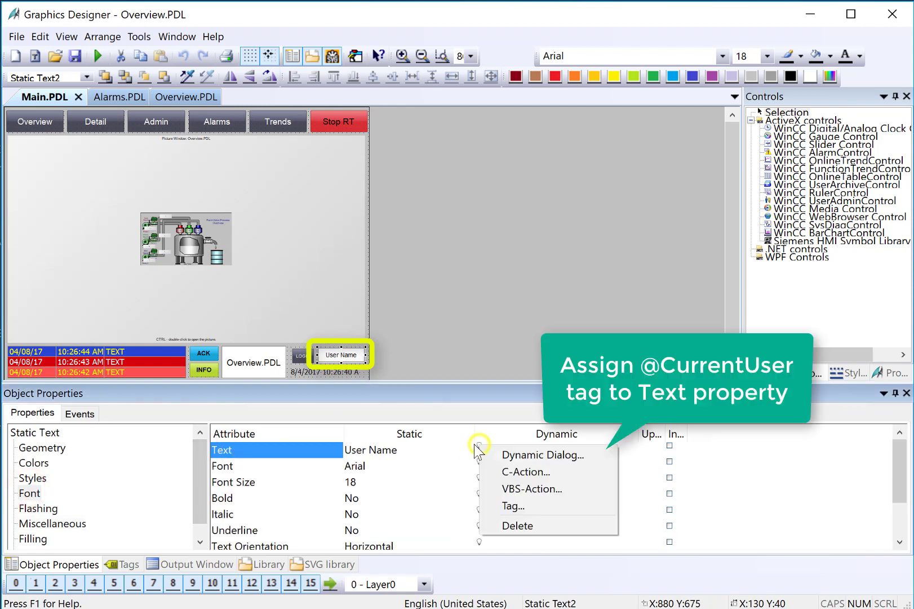
pyautogui.click(520, 506)
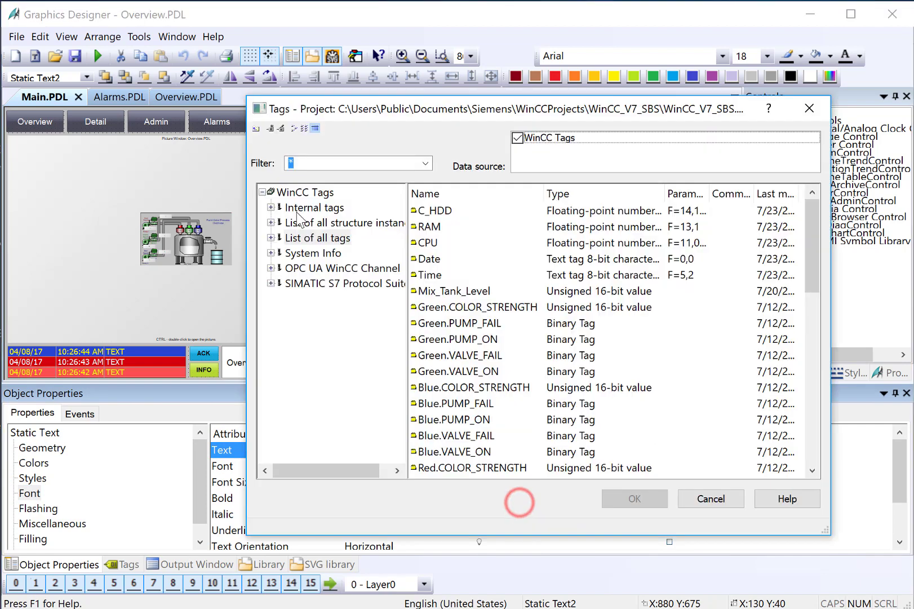
pyautogui.click(307, 208)
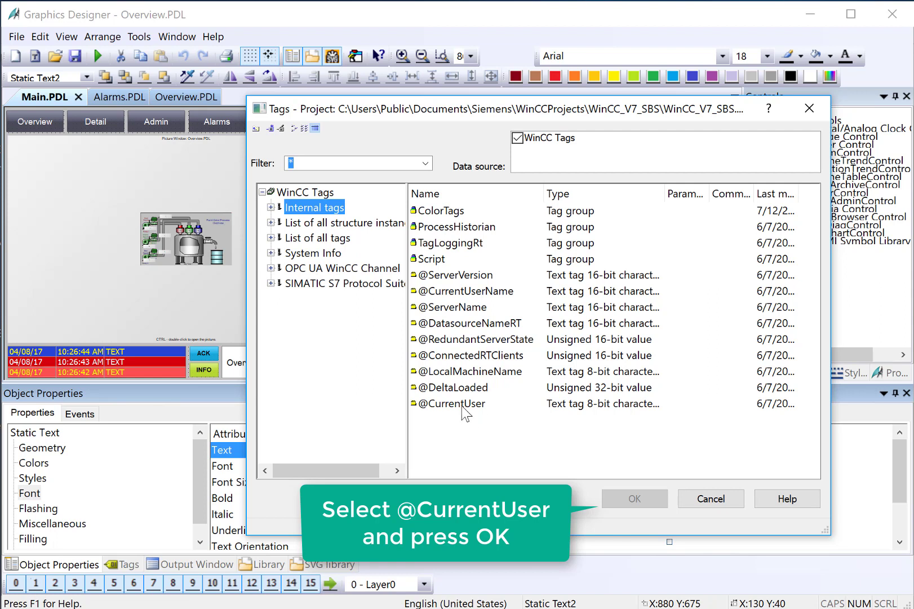
pyautogui.click(456, 404)
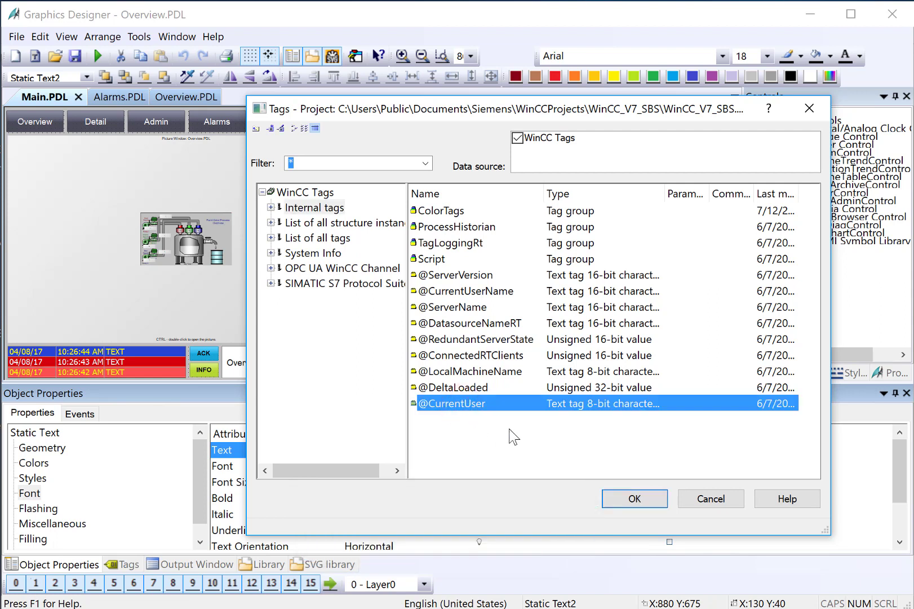
pyautogui.click(642, 499)
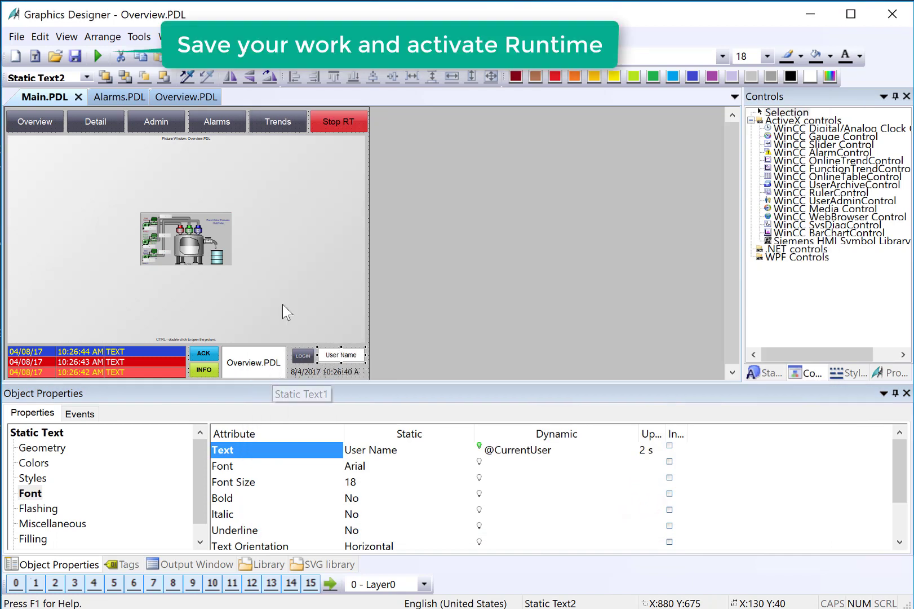
# Step: Save, activate Runtime, and verify Admin and Alarms are refused with nobody logged on
pyautogui.click(75, 56)
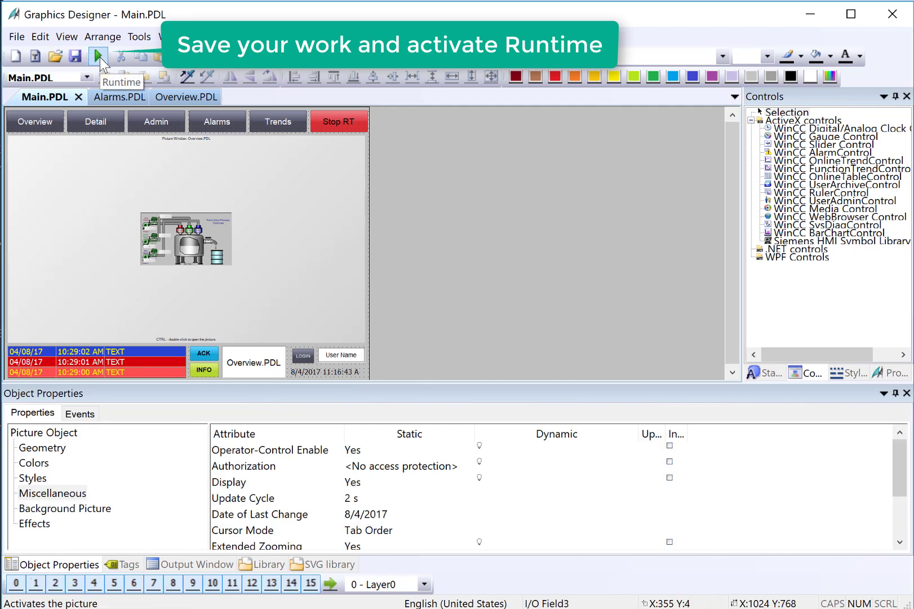
pyautogui.click(100, 57)
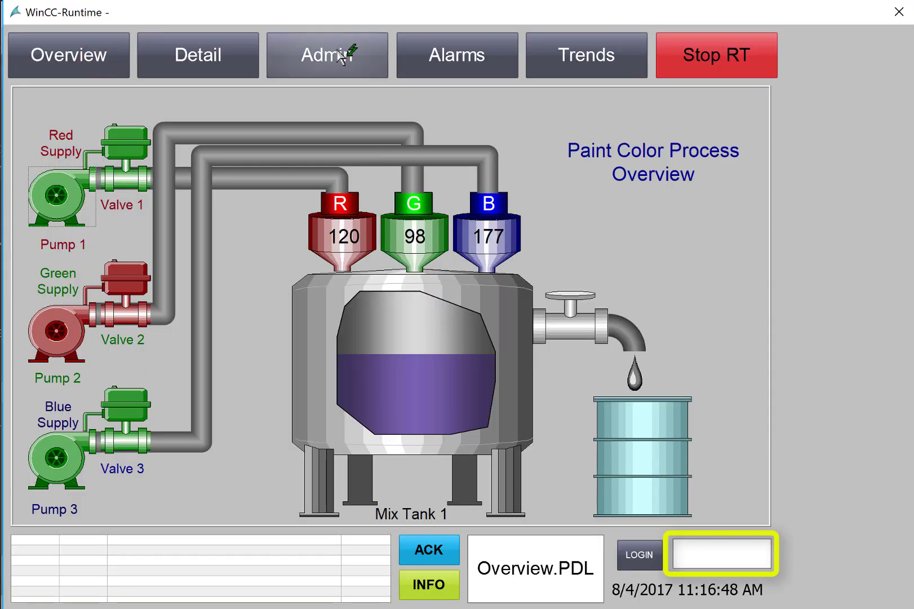
pyautogui.click(340, 53)
pyautogui.click(473, 306)
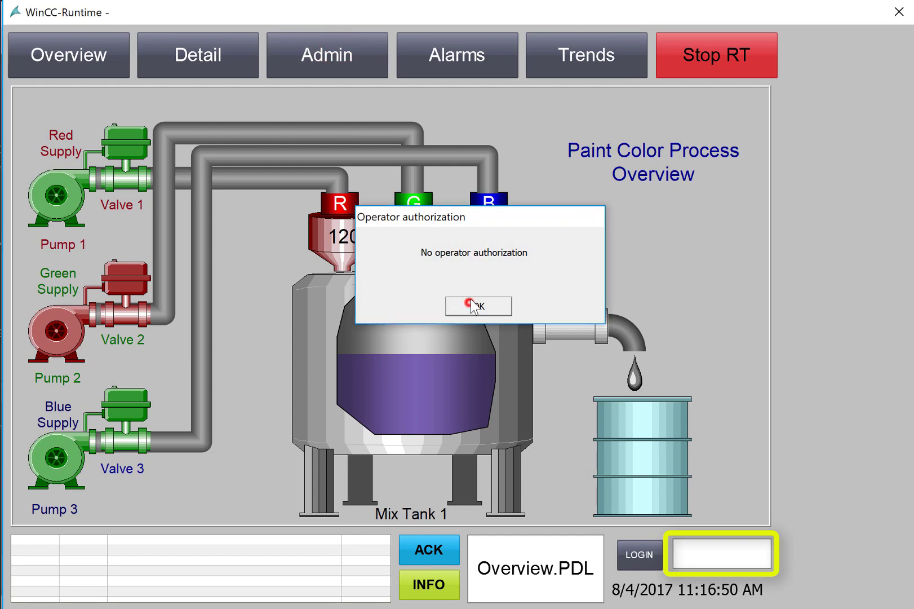
pyautogui.click(469, 59)
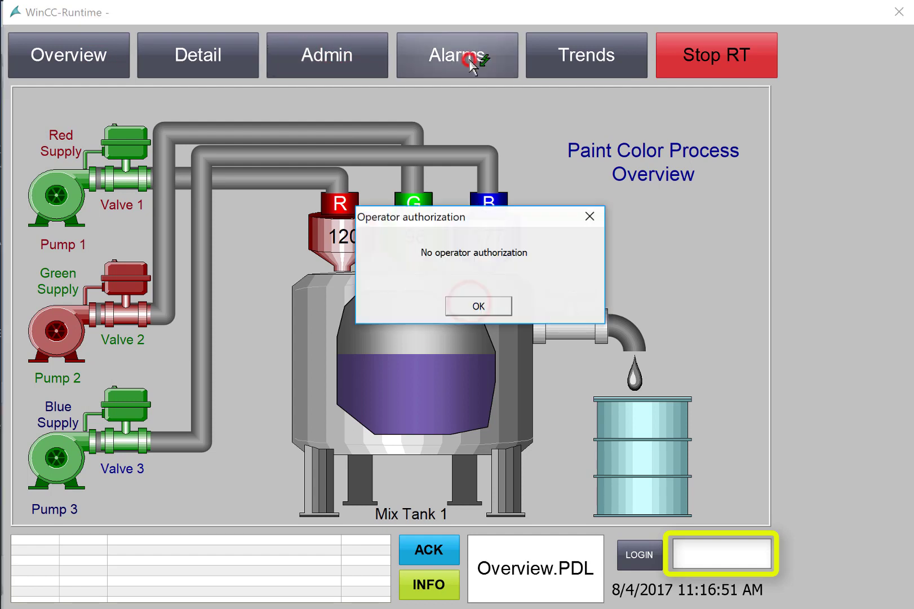
pyautogui.click(473, 306)
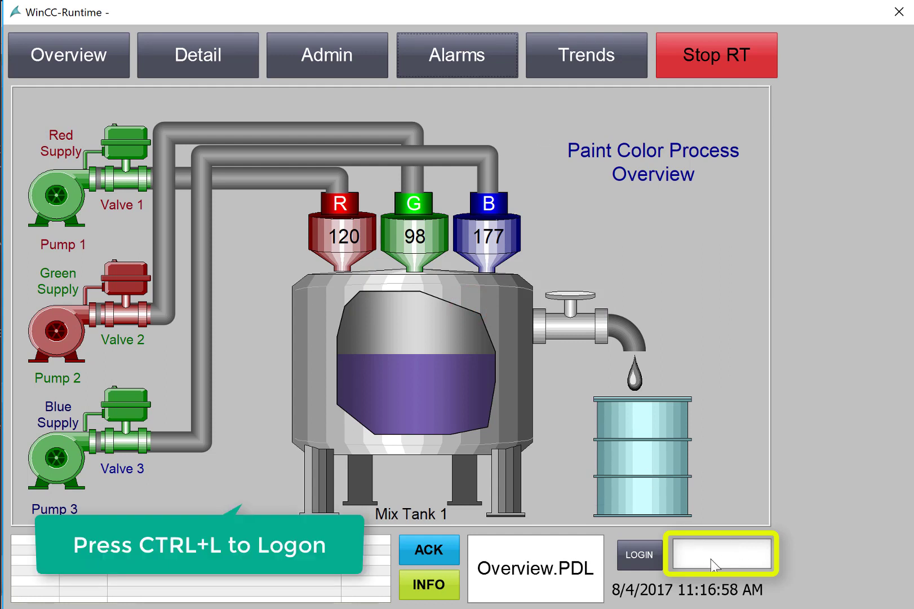
# Step: Log on as Operator in Runtime with Ctrl+L
pyautogui.hotkey('ctrl', 'l')
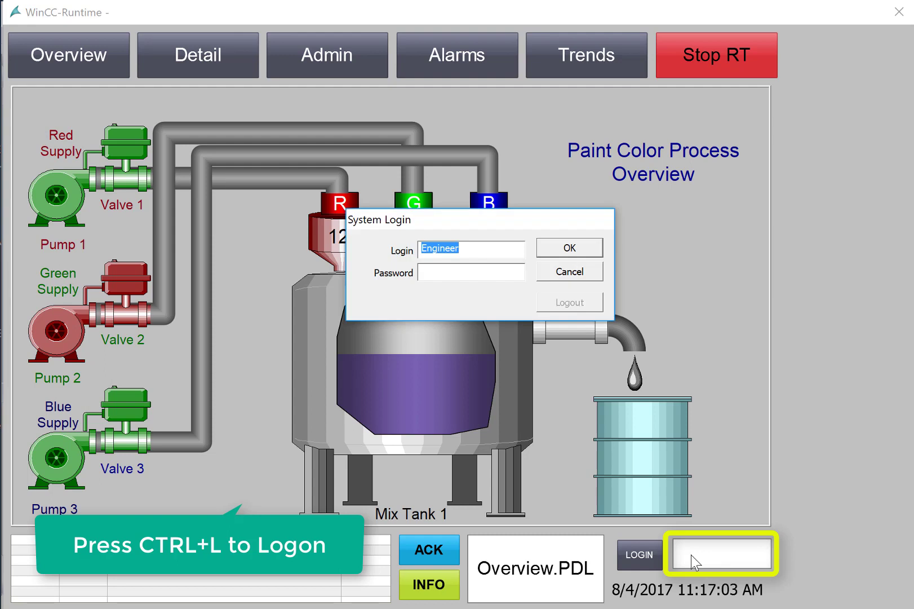
pyautogui.write('Op')
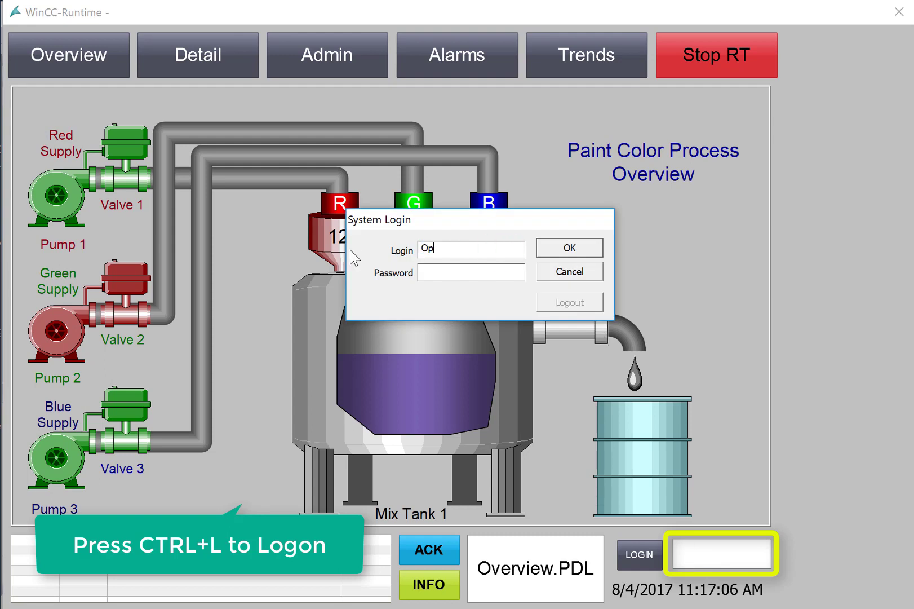
pyautogui.write('erator')
pyautogui.press('Tab')
pyautogui.write('**')
pyautogui.write('******')
pyautogui.click(546, 241)
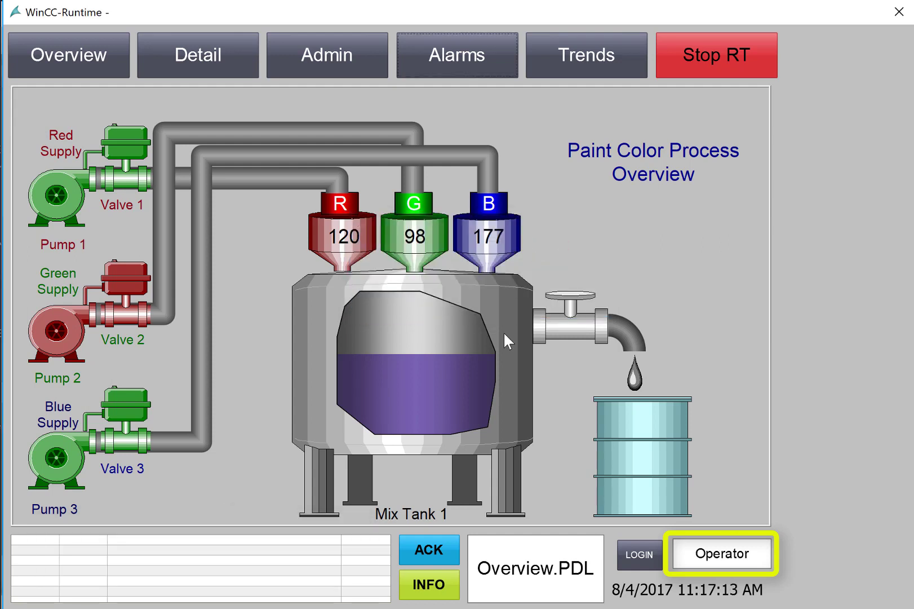
# Step: Browse Admin, Detail and Overview, and confirm the green tank value is refused
pyautogui.click(326, 62)
pyautogui.click(201, 56)
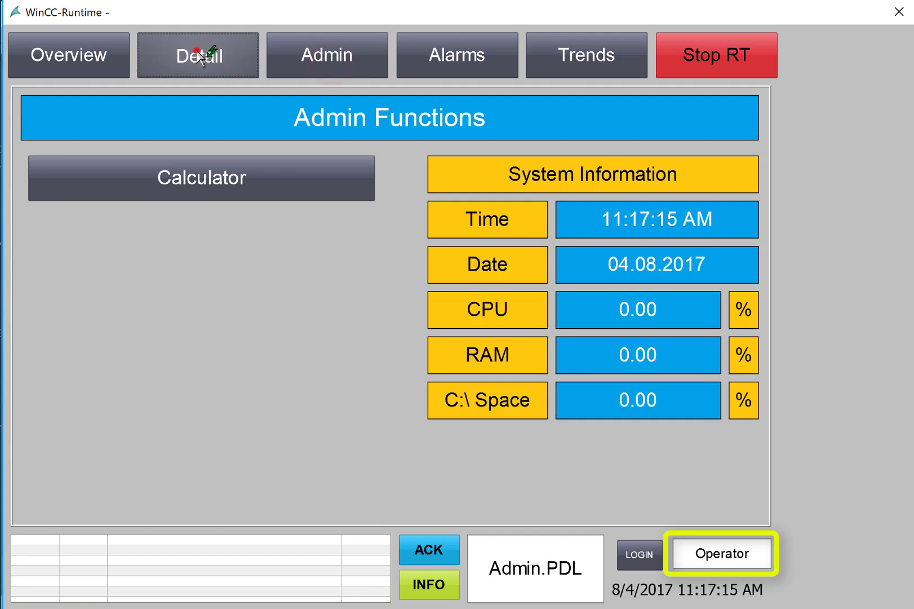
pyautogui.click(105, 52)
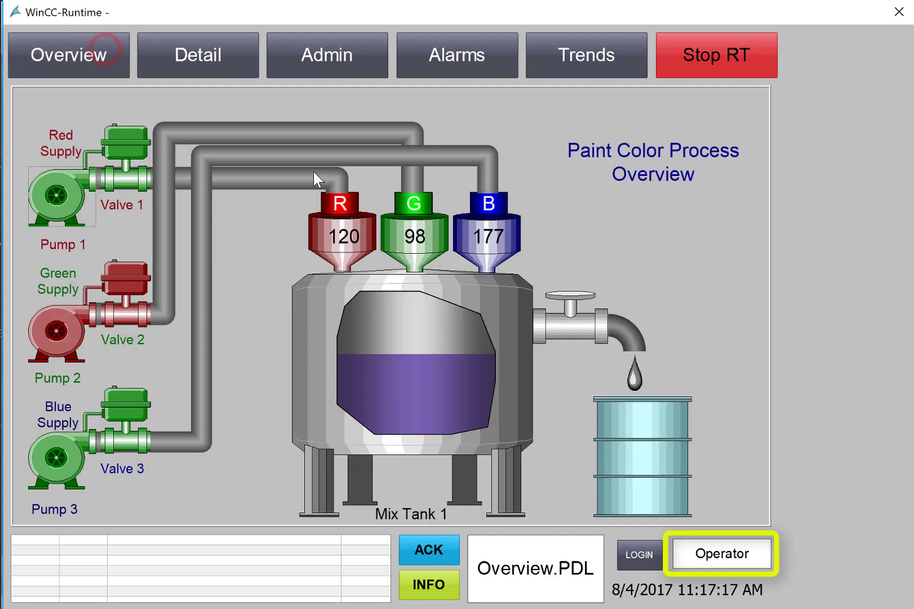
pyautogui.click(423, 240)
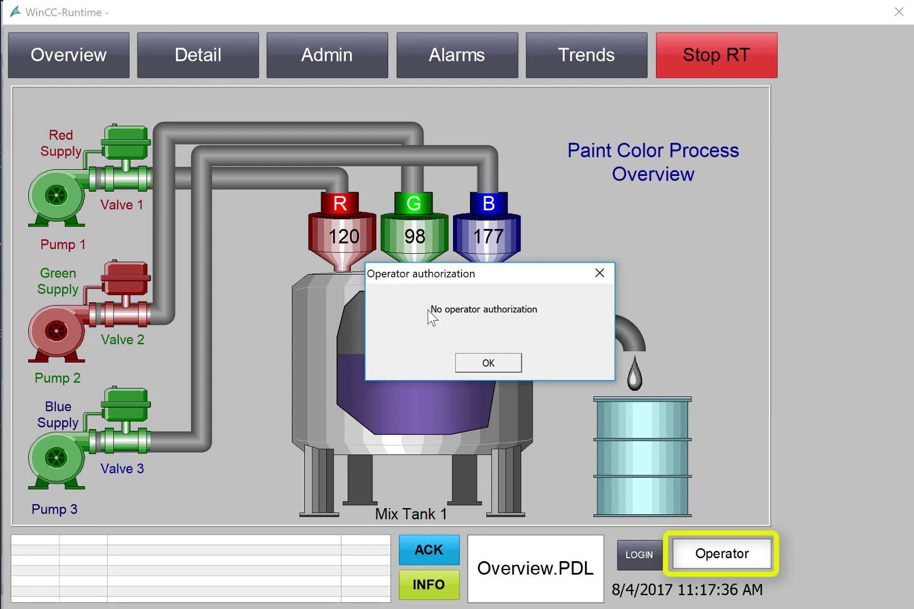
pyautogui.click(481, 364)
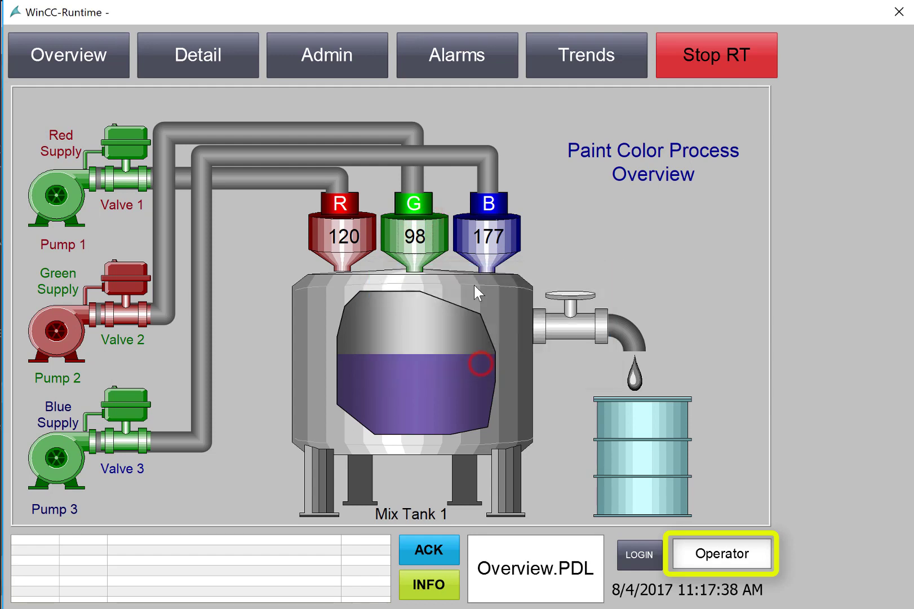
# Step: Switch the Runtime logon to the Engineer user
pyautogui.hotkey('ctrl', 'alt', 'l')
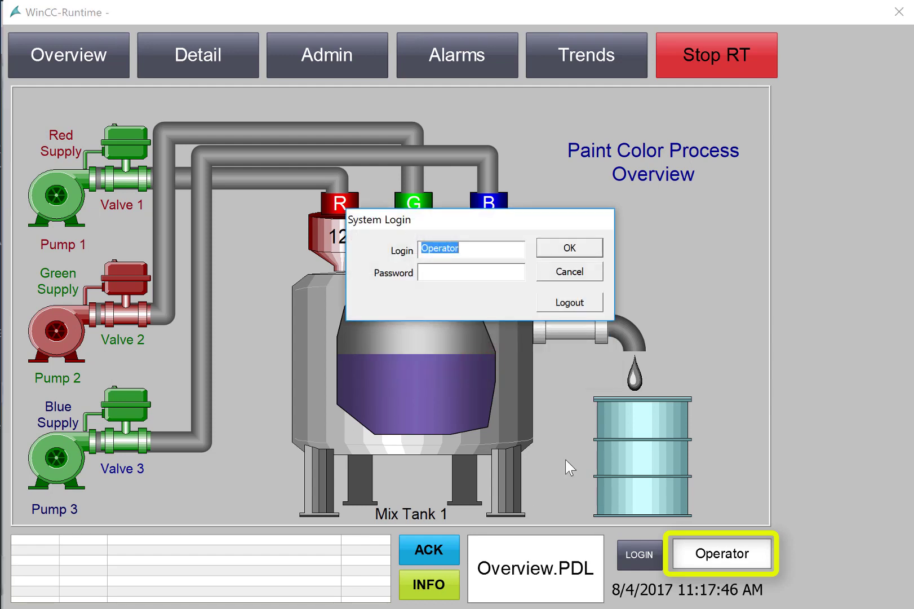
pyautogui.write('En')
pyautogui.write('r')
pyautogui.click(519, 271)
pyautogui.press('Return')
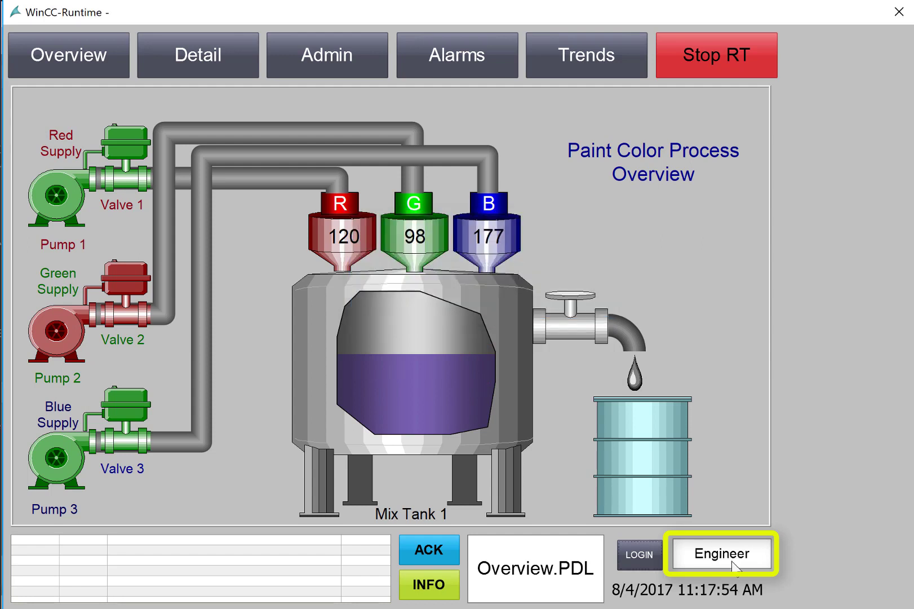
# Step: Set the tank's red strength to 56 and green strength to 22
pyautogui.click(350, 243)
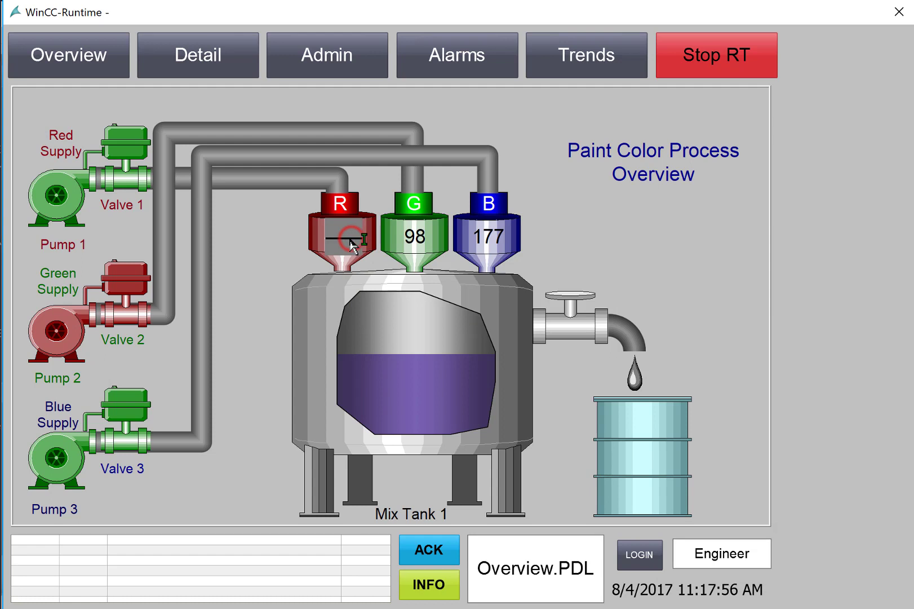
pyautogui.write('50')
pyautogui.press('Return')
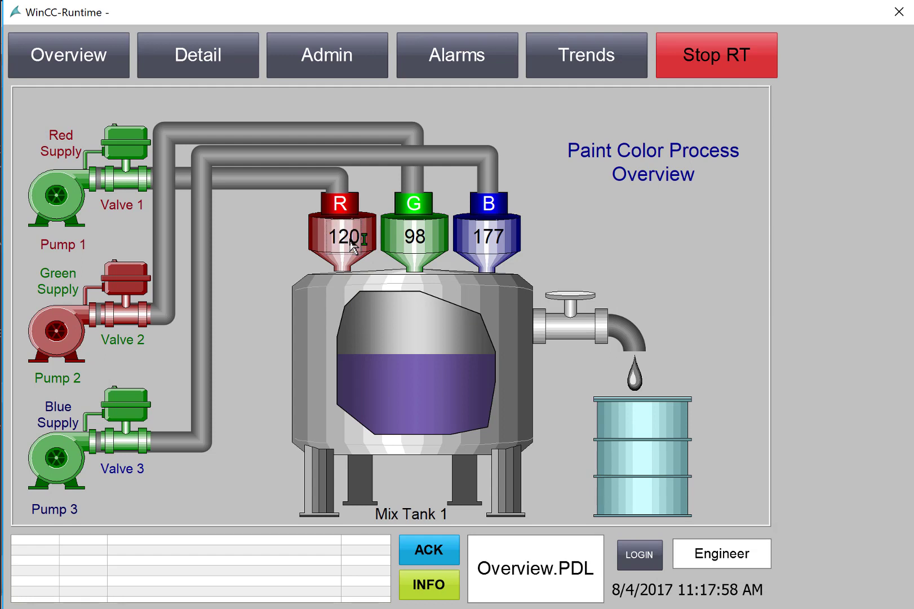
pyautogui.write('56')
pyautogui.click(417, 244)
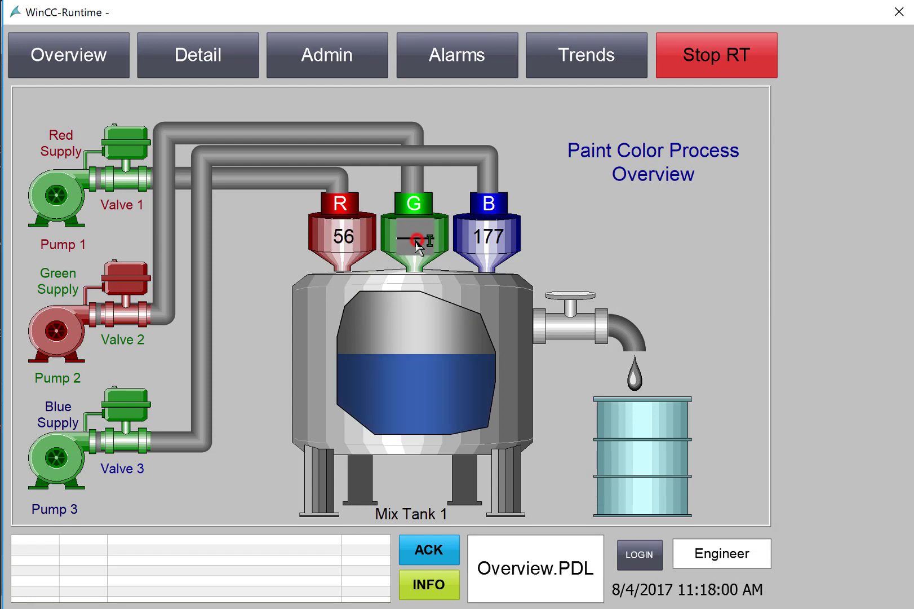
pyautogui.write('22')
pyautogui.press('Return')
# Step: Browse Admin and Detail, then force a red valve failure with the faceplate TEST
pyautogui.click(347, 51)
pyautogui.click(210, 65)
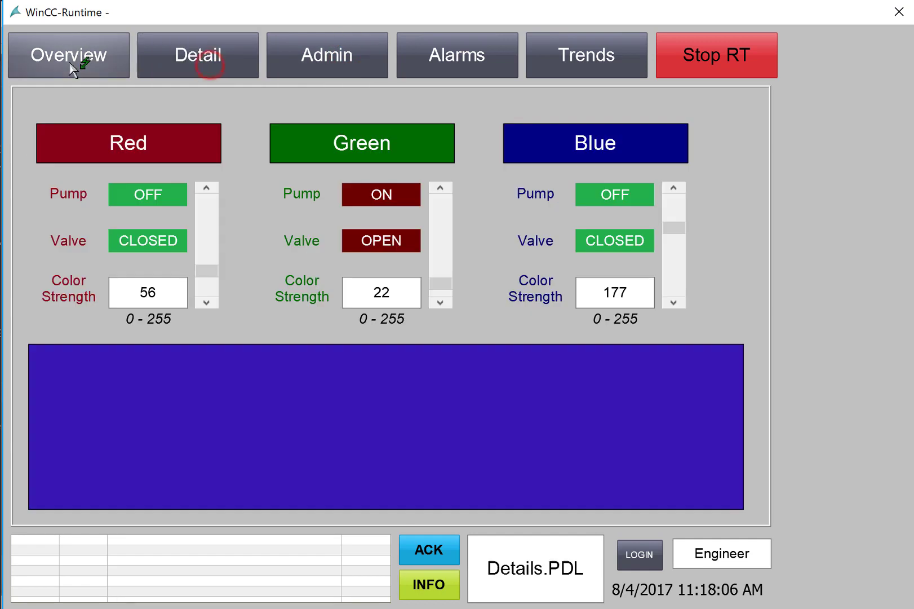
pyautogui.click(69, 62)
pyautogui.click(242, 189)
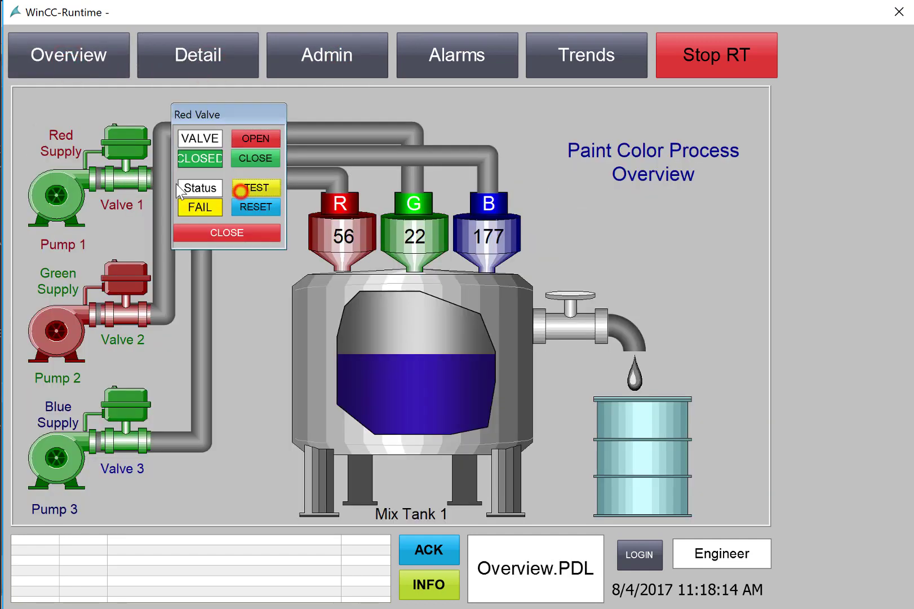
pyautogui.click(226, 232)
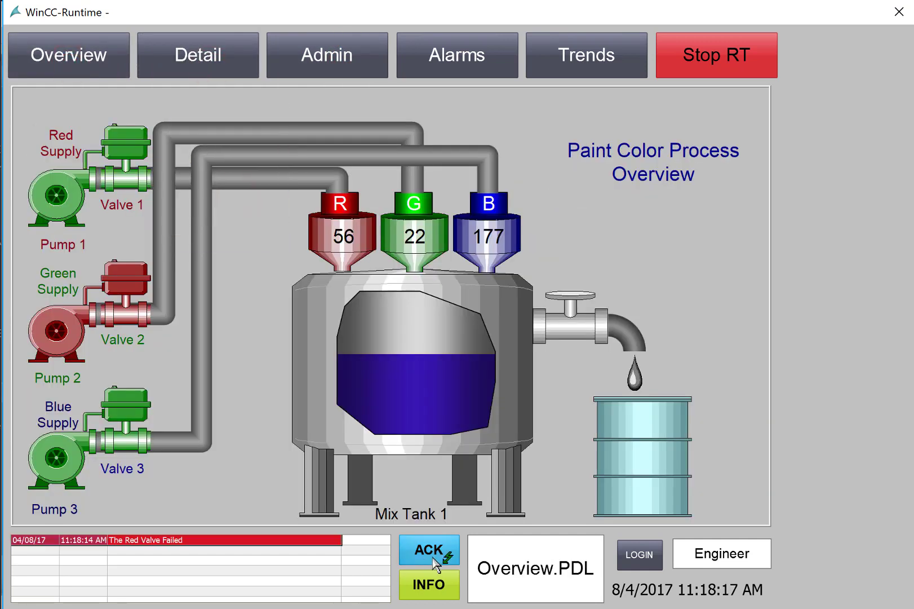
# Step: Acknowledge The Red Valve Failed alarm on the Alarms page
pyautogui.click(455, 68)
pyautogui.click(295, 154)
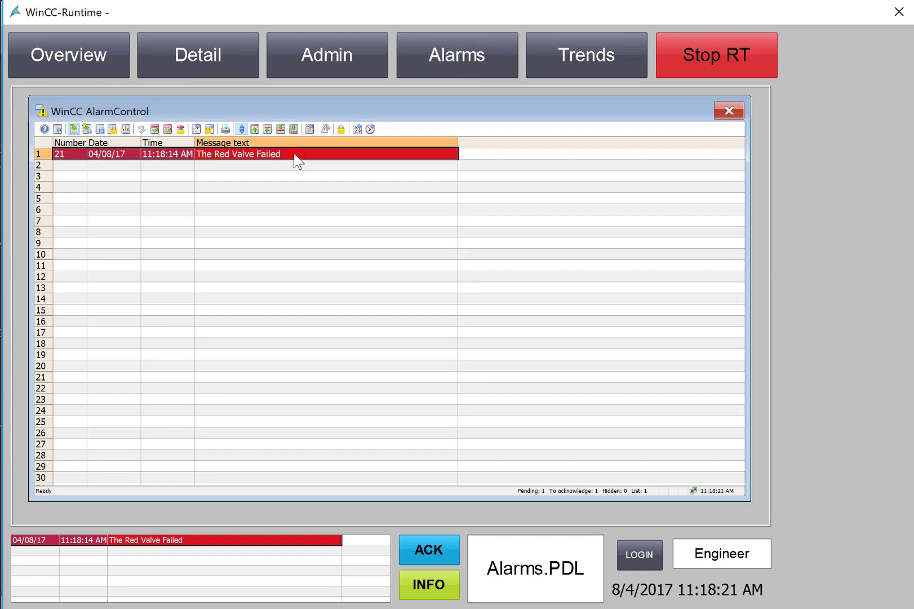
pyautogui.click(156, 130)
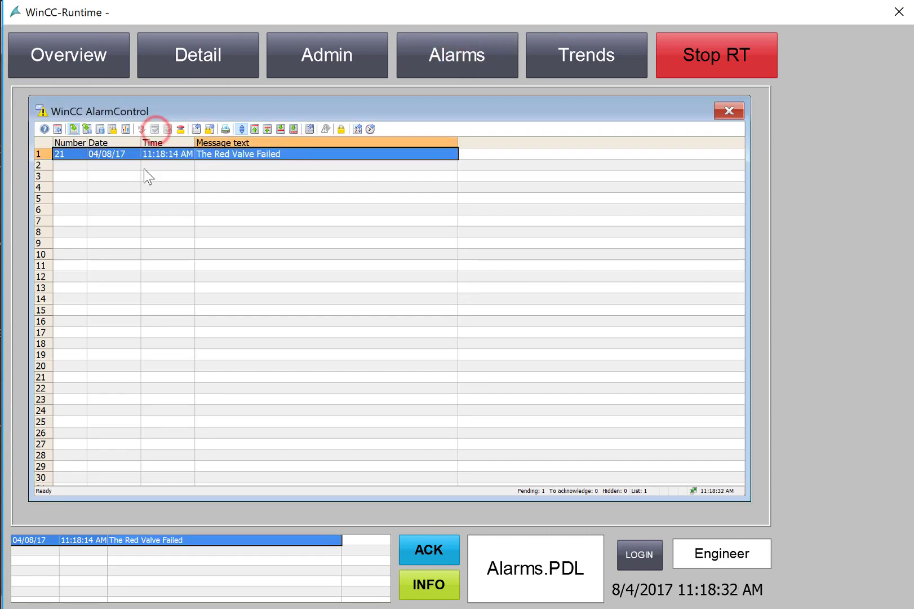